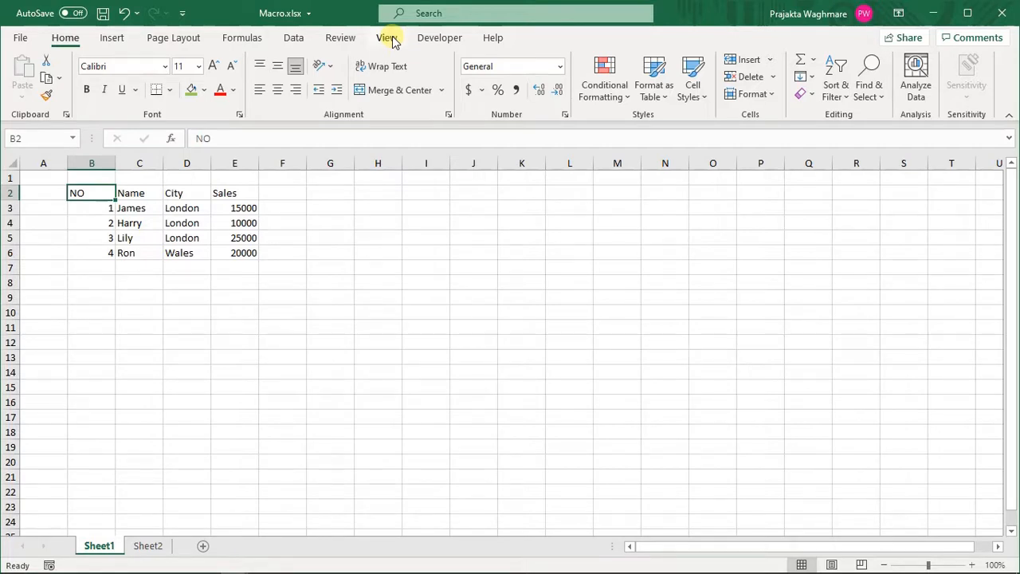
left_click(389, 38)
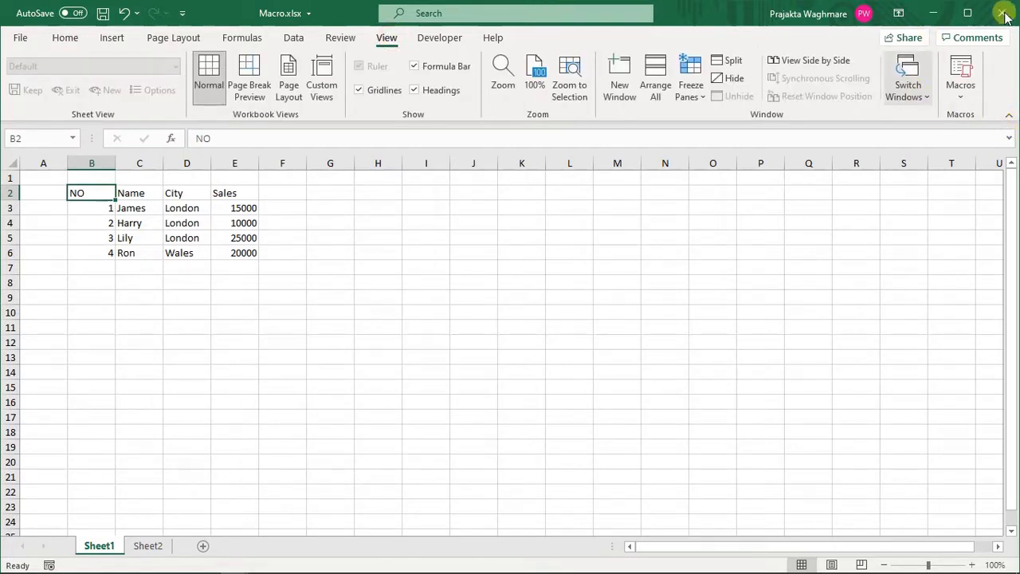
left_click(440, 39)
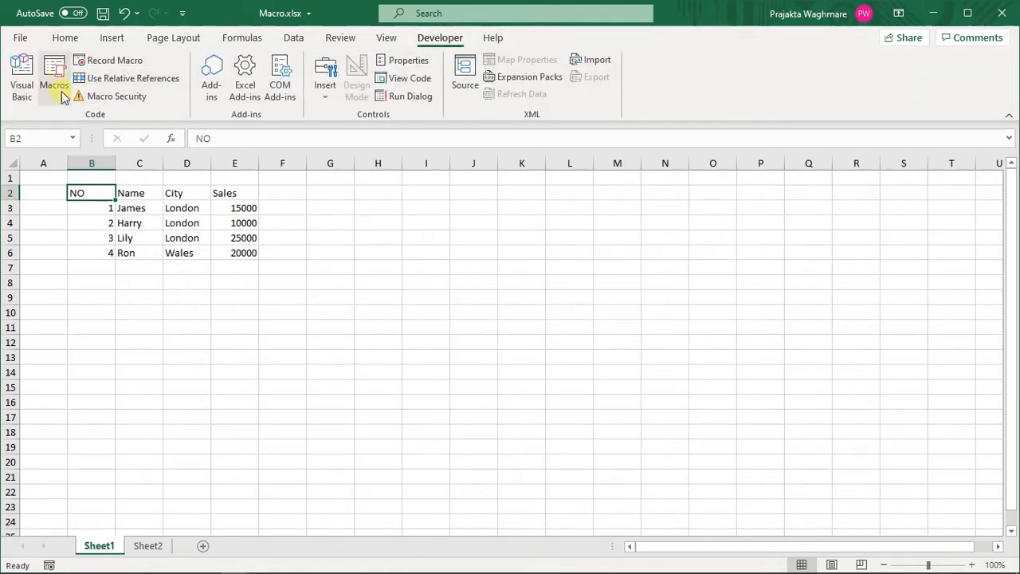
Step: Start recording a macro named Format with the shortcut key Ctrl+m, stored in This Workbook
left_click(388, 38)
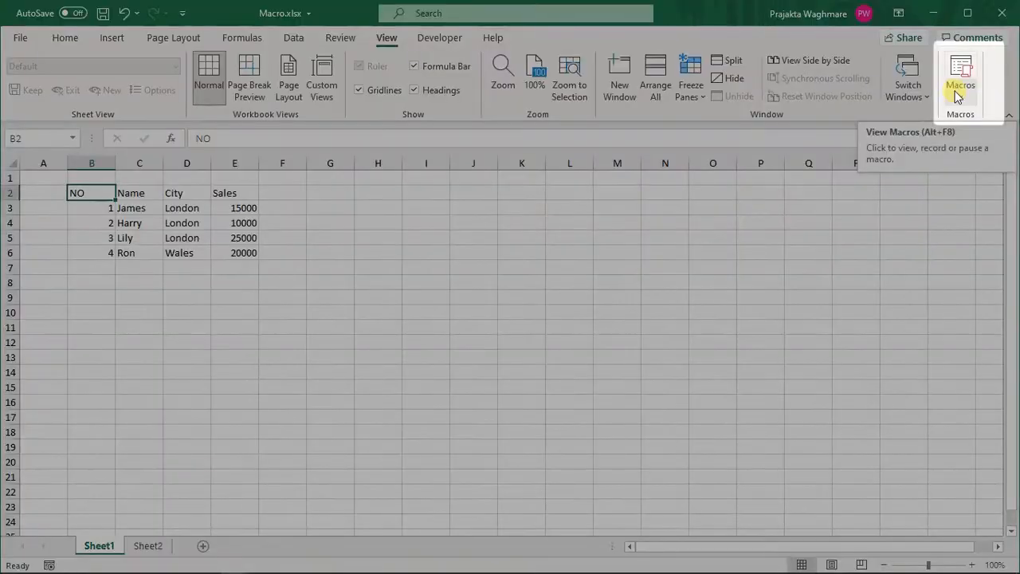
left_click(958, 94)
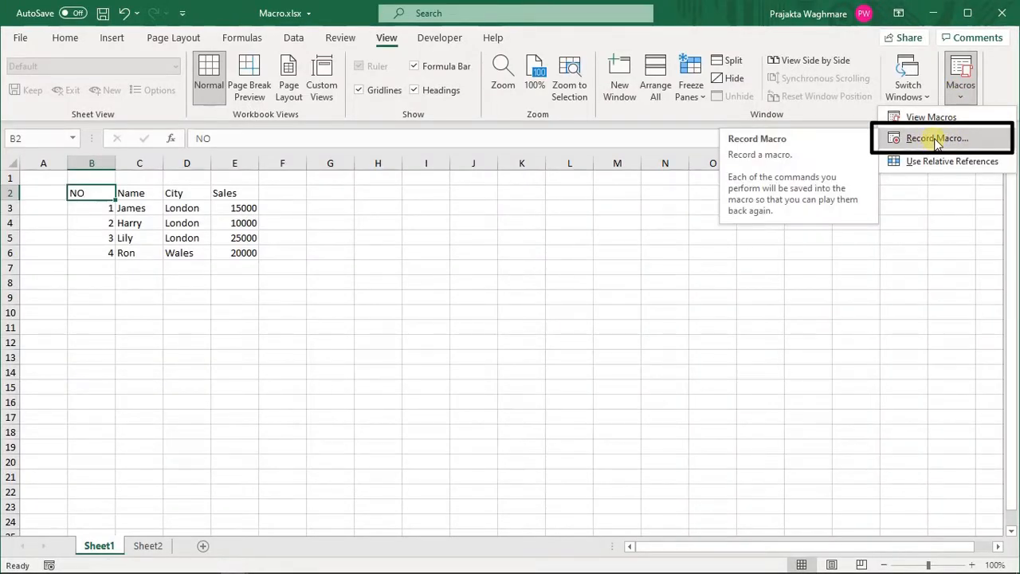
left_click(938, 141)
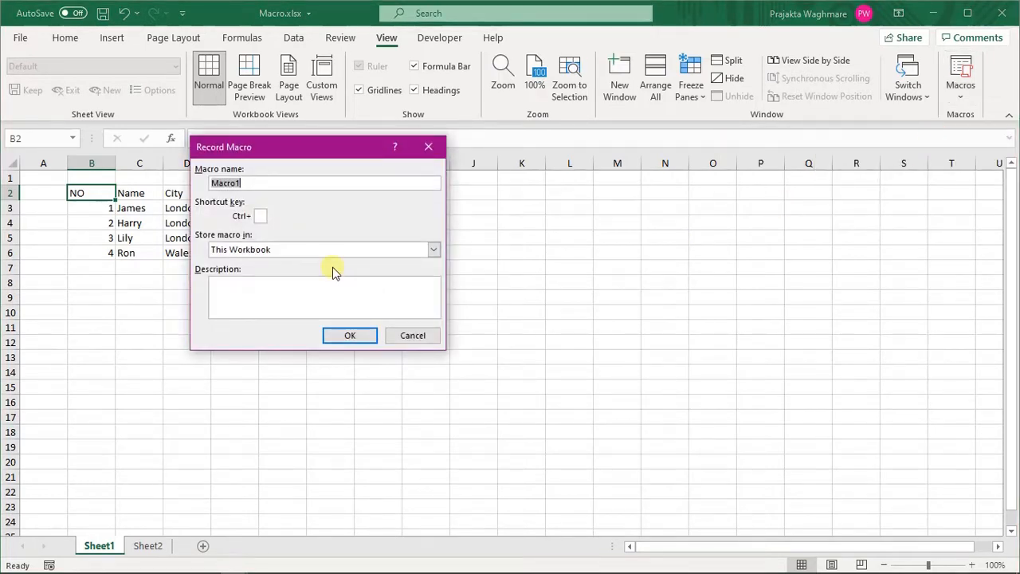
key("BackSpace")
type("Forma")
type("t")
type("m")
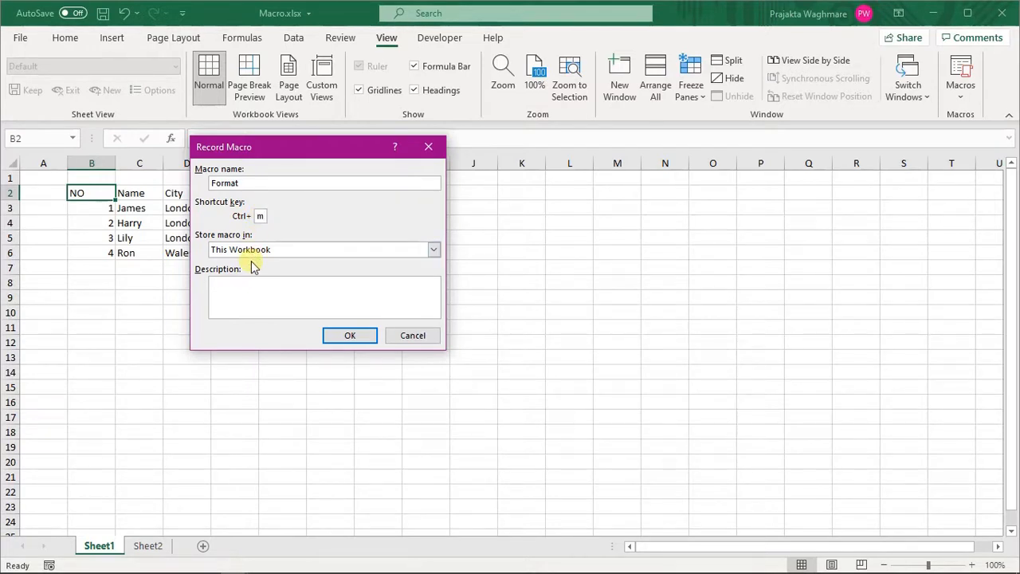
left_click(237, 306)
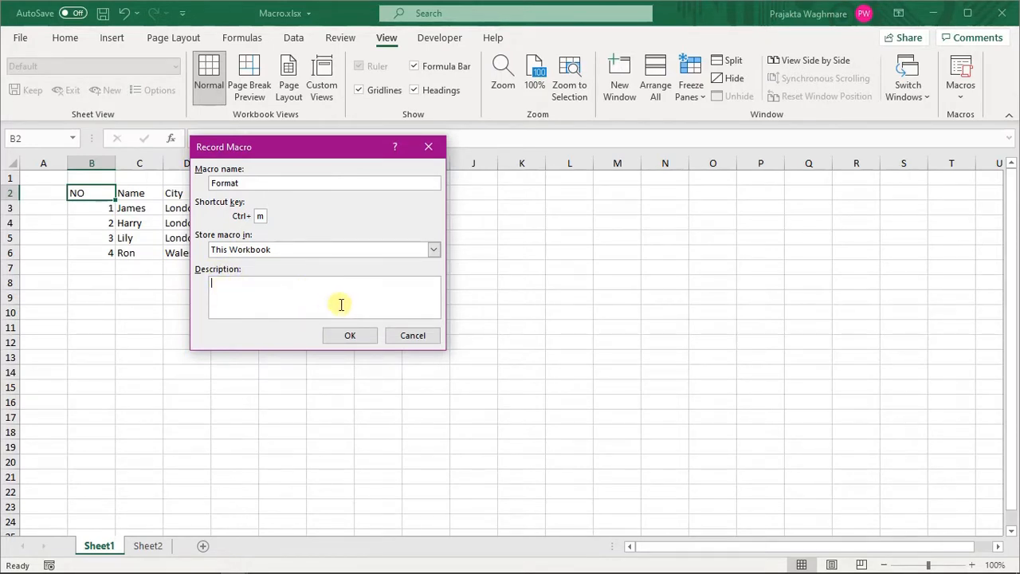
left_click(350, 335)
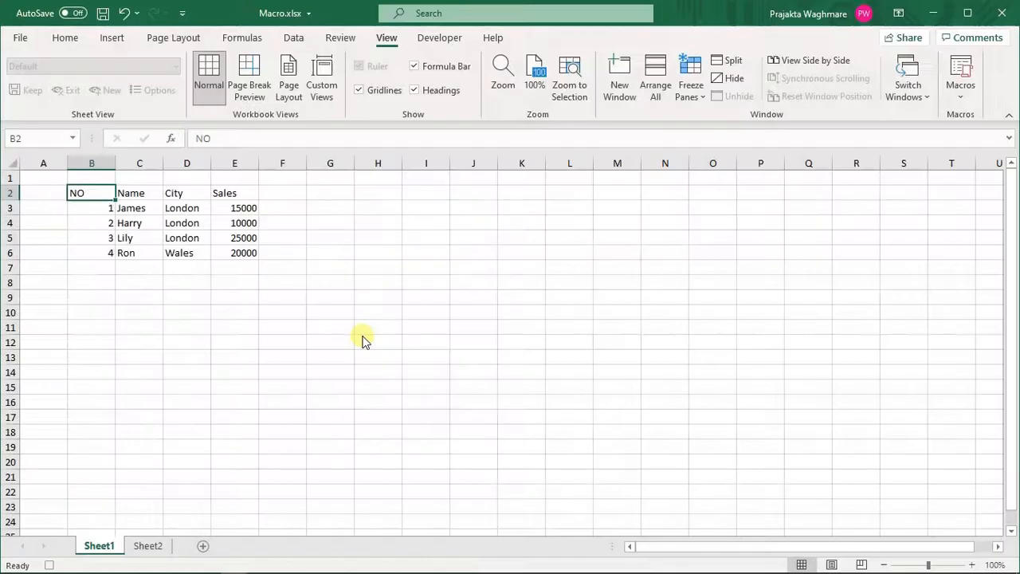
Step: Make the table's header row B2:E2 on Sheet1 bold
left_click(69, 39)
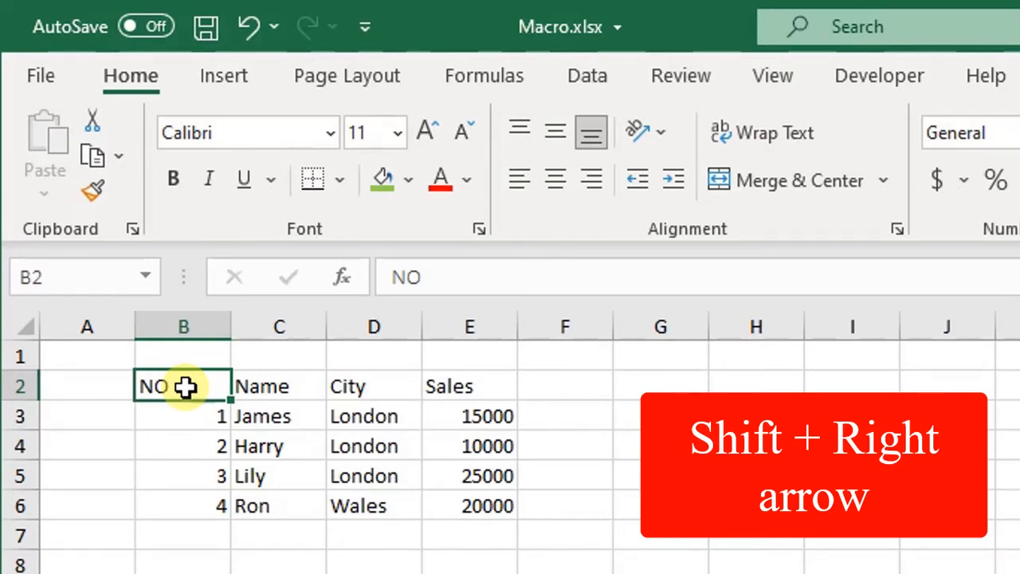
key("shift+Right")
key("shift+Right")
key("shift+Right")
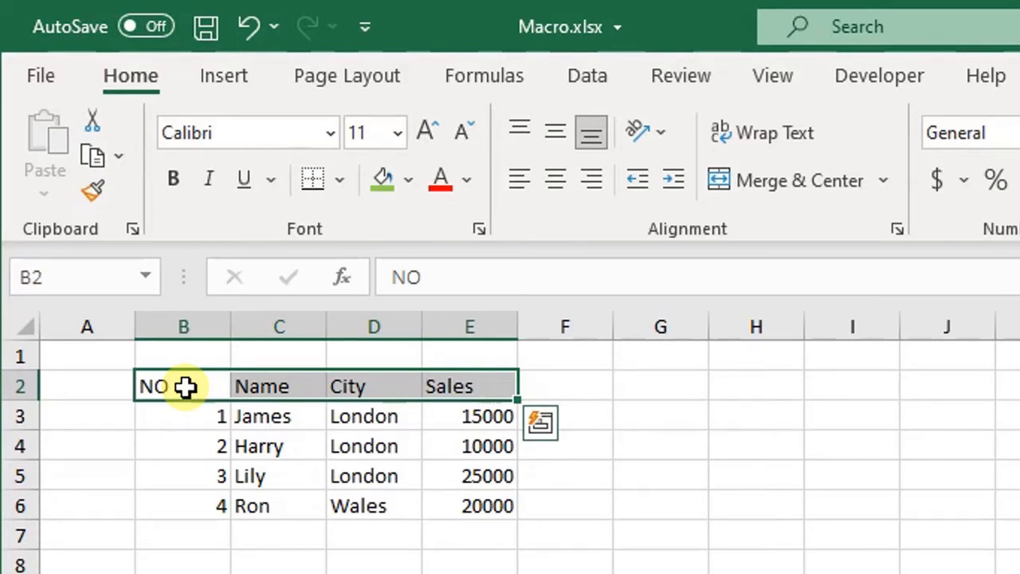
key("ctrl+b")
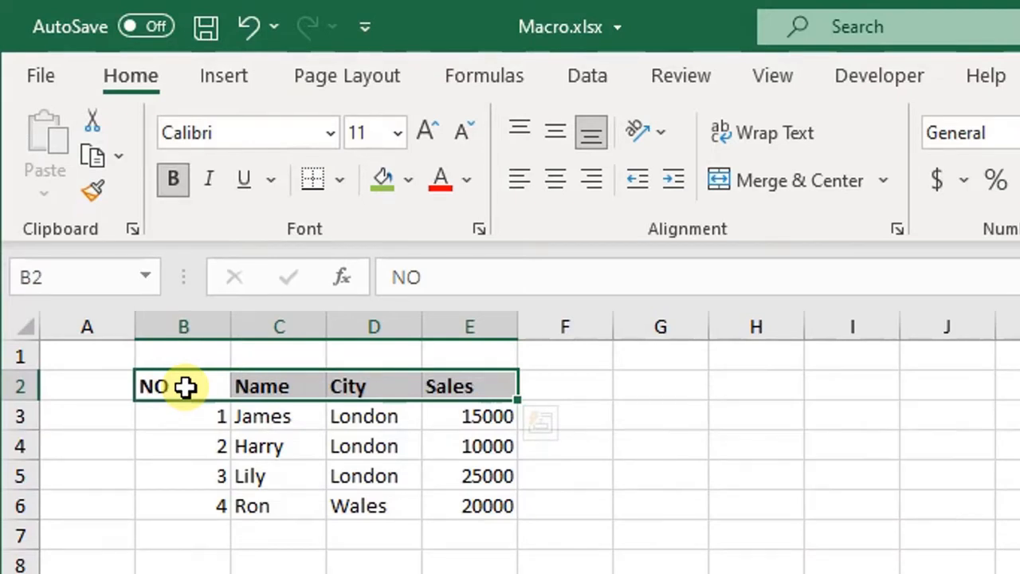
Step: Apply All Borders to the whole table in B2:E6
key("ctrl+shift+Down")
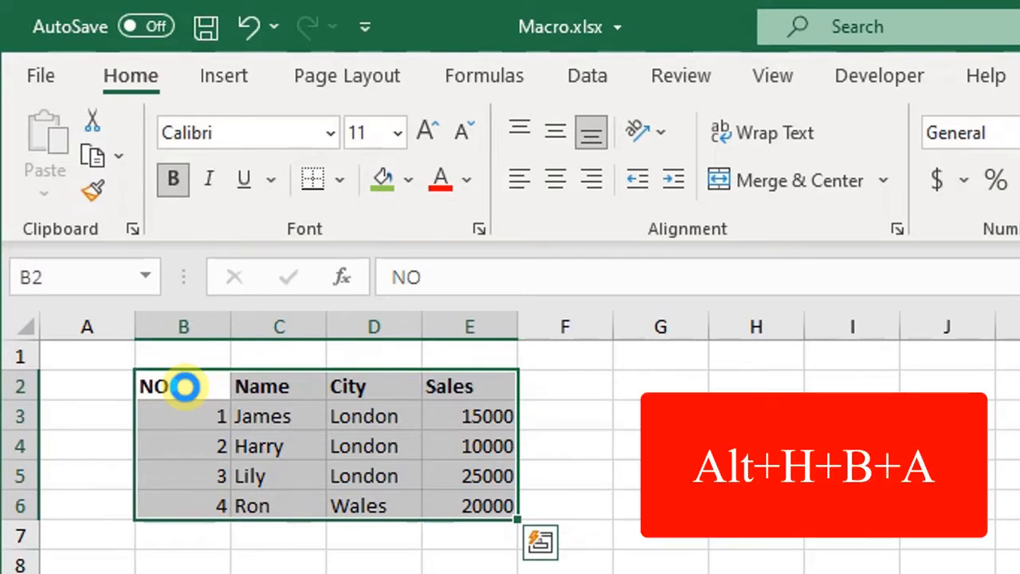
key("alt+h")
key("b")
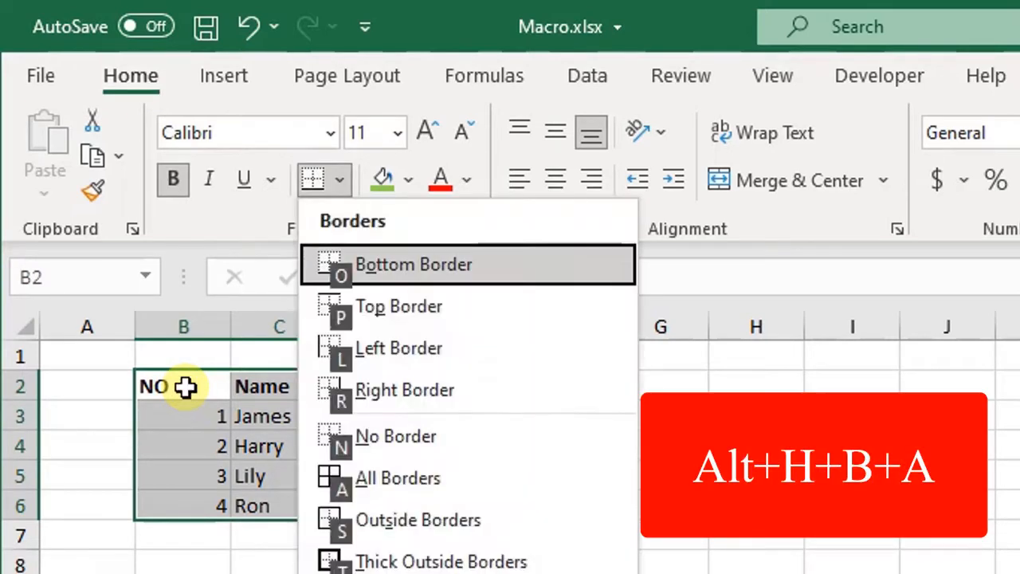
key("a")
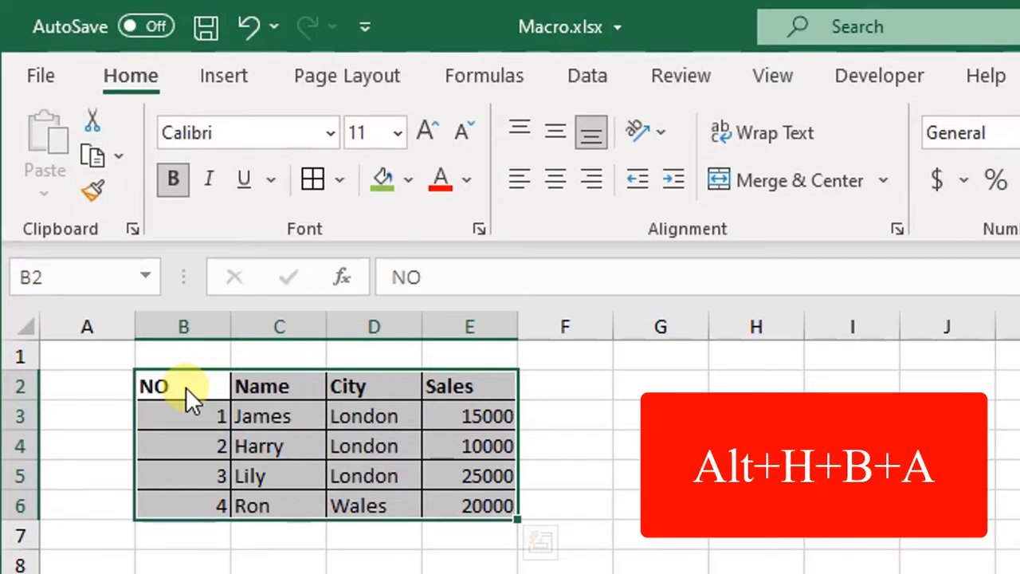
Step: Fill the header cells B2:E2 with the standard yellow colour
left_click(186, 388)
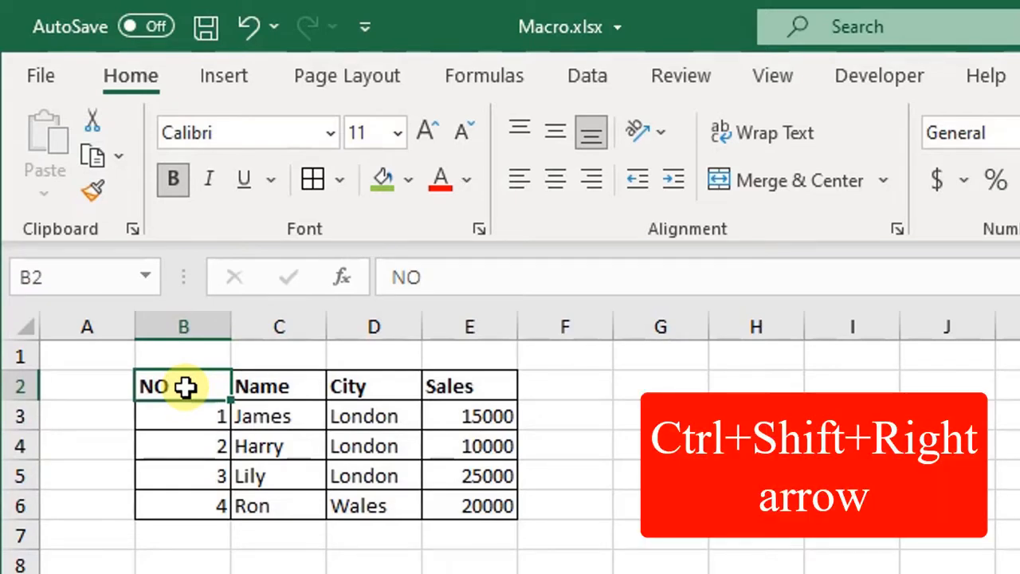
key("ctrl+shift+Right")
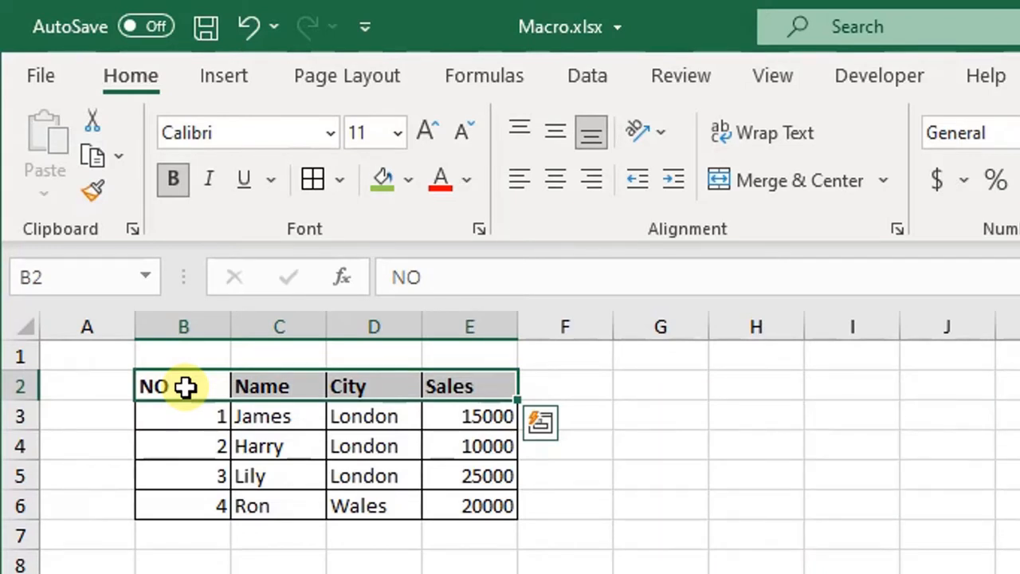
left_click(409, 182)
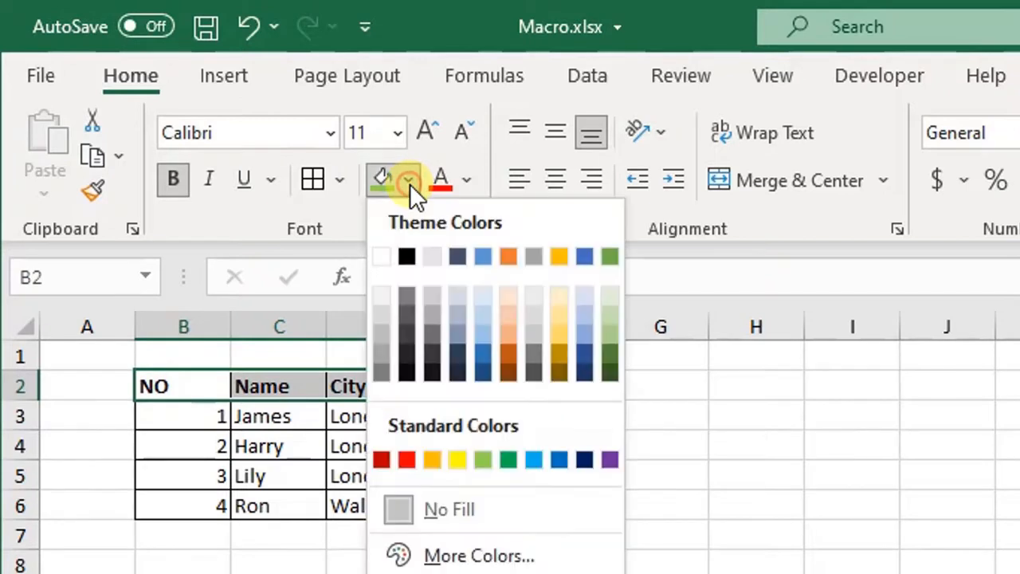
left_click(456, 460)
Step: Add Thick Outside Borders to the table B2:E6 and align its cells to the middle and left
key("ctrl+a")
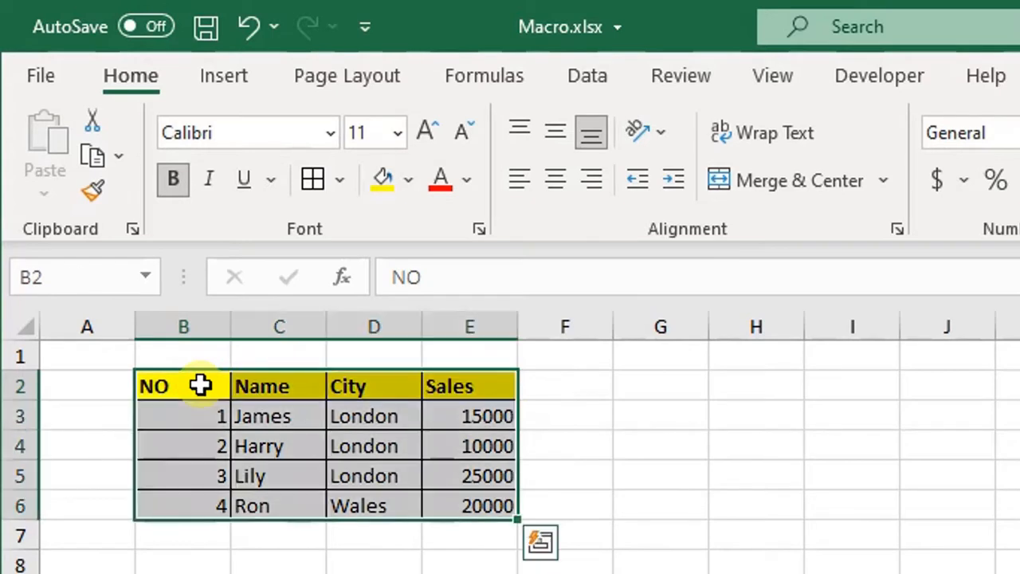
left_click(340, 180)
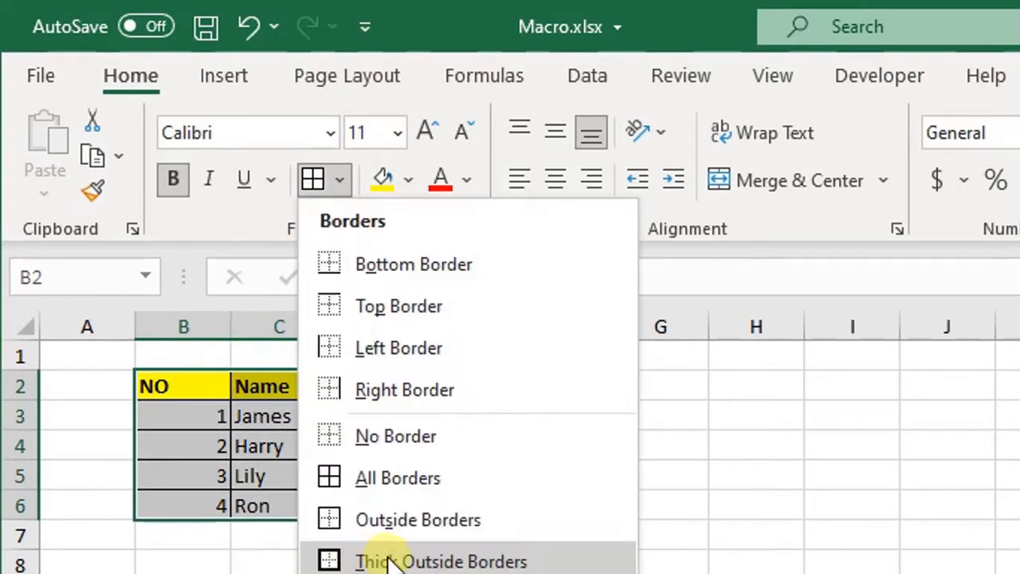
left_click(462, 561)
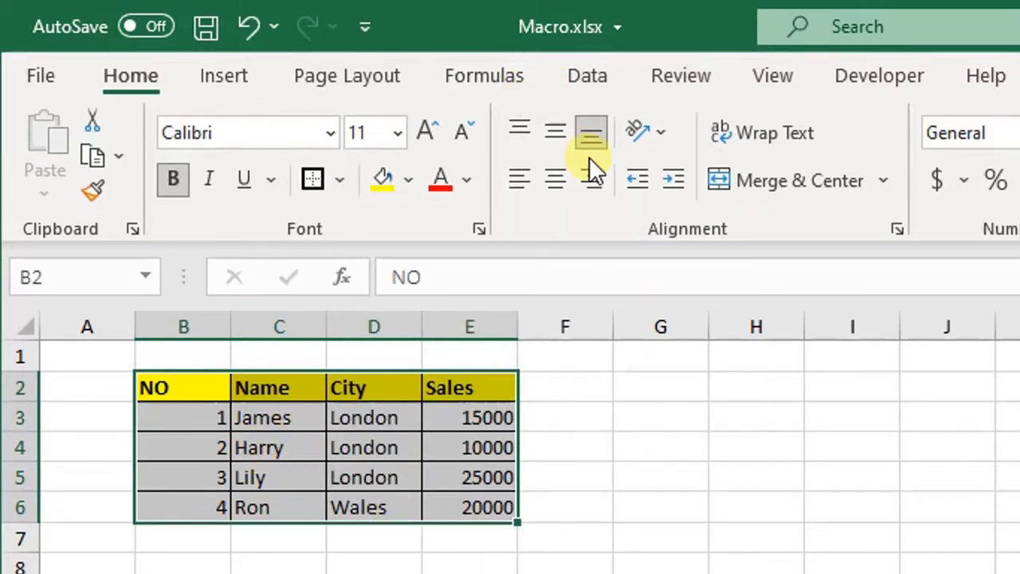
left_click(557, 141)
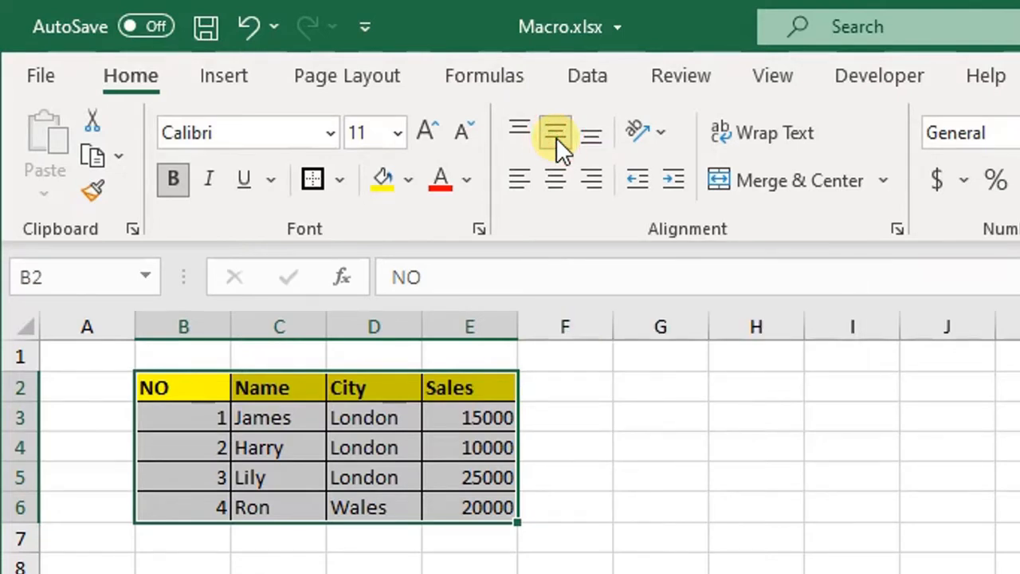
left_click(514, 185)
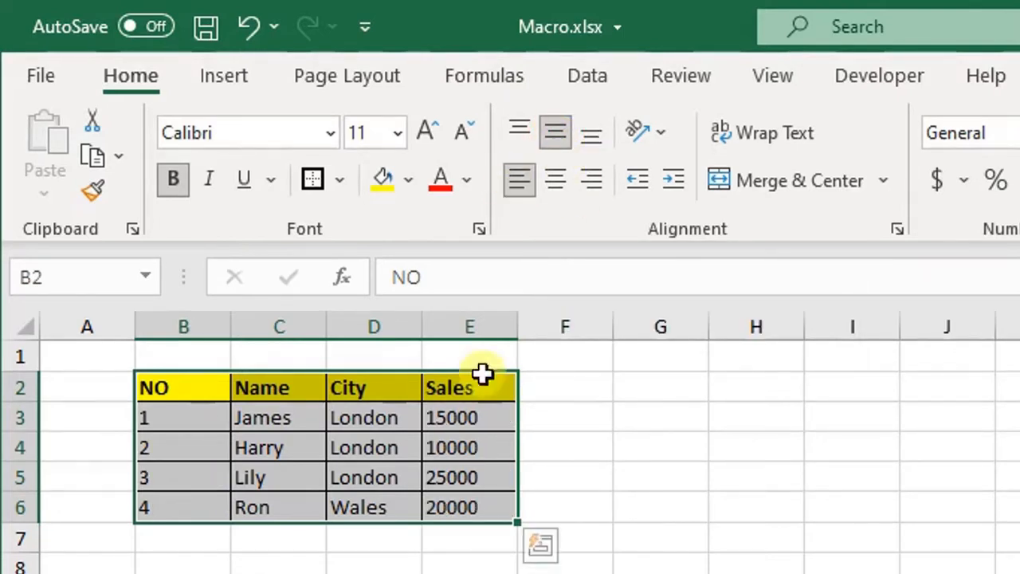
Step: Apply the dollar Accounting number format to the Sales values in E3:E6
left_click_drag(479, 418, 479, 515)
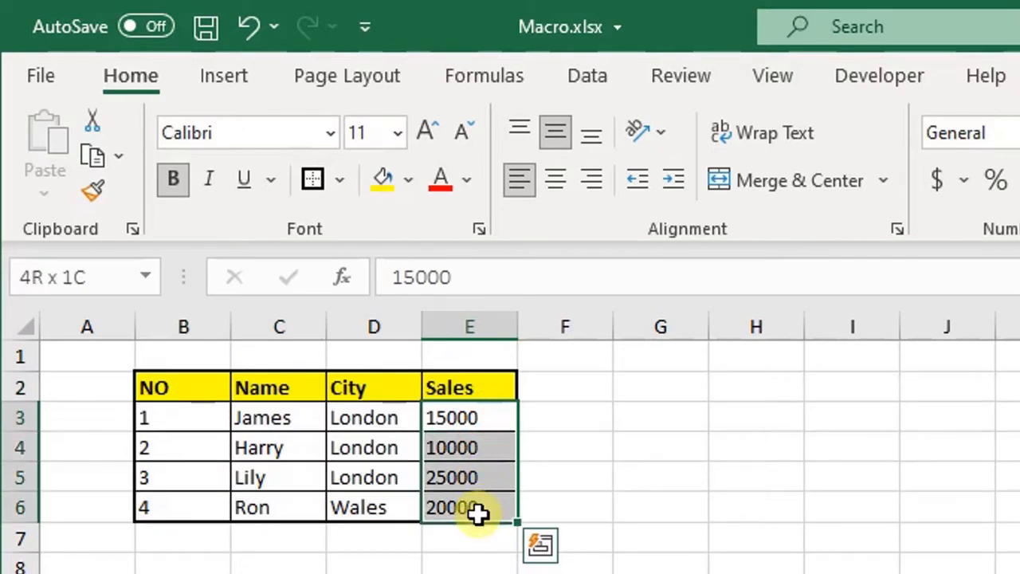
left_click(938, 182)
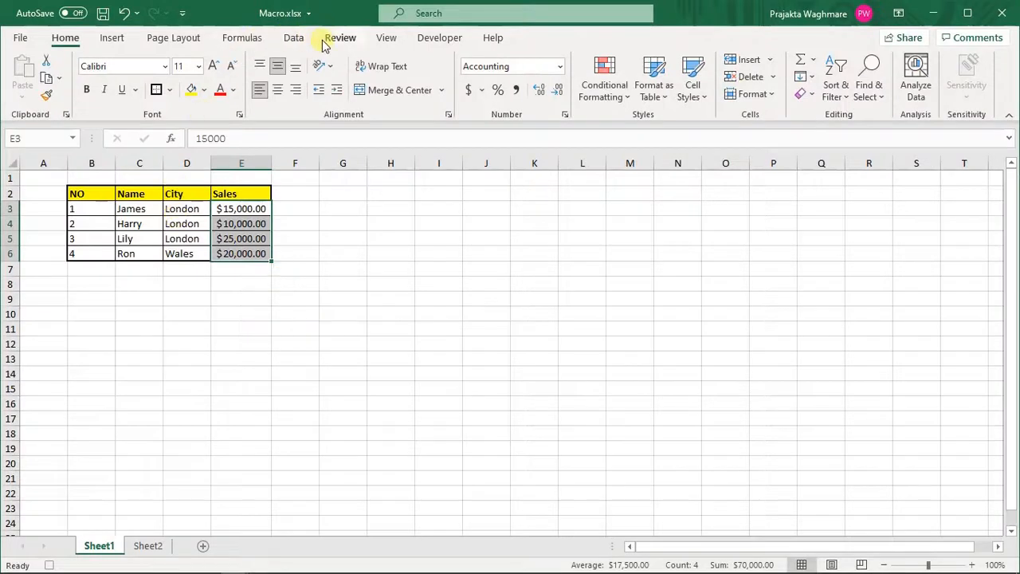
Step: Stop the macro recording and deselect the table by selecting cell G3
left_click(396, 38)
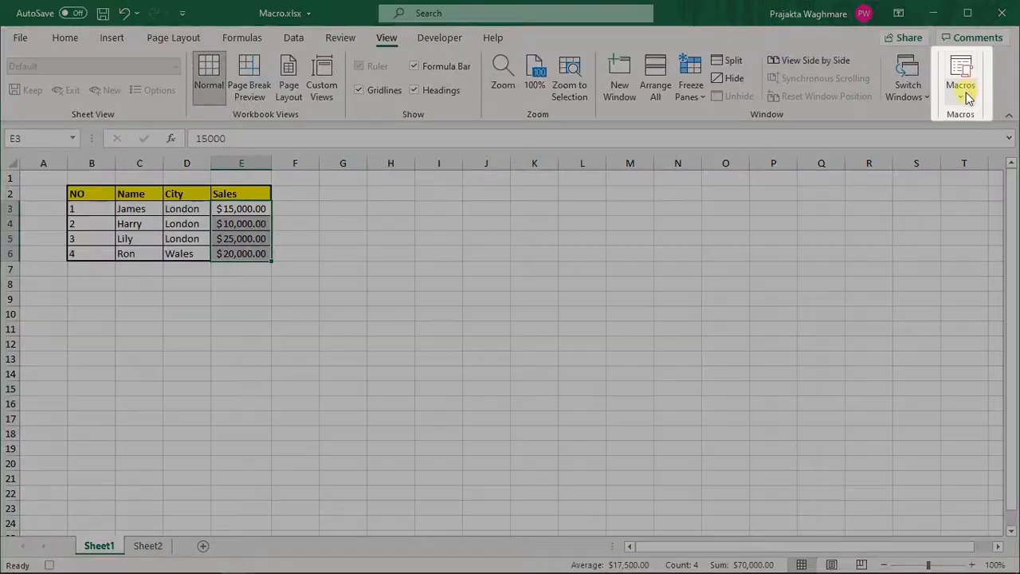
left_click(965, 89)
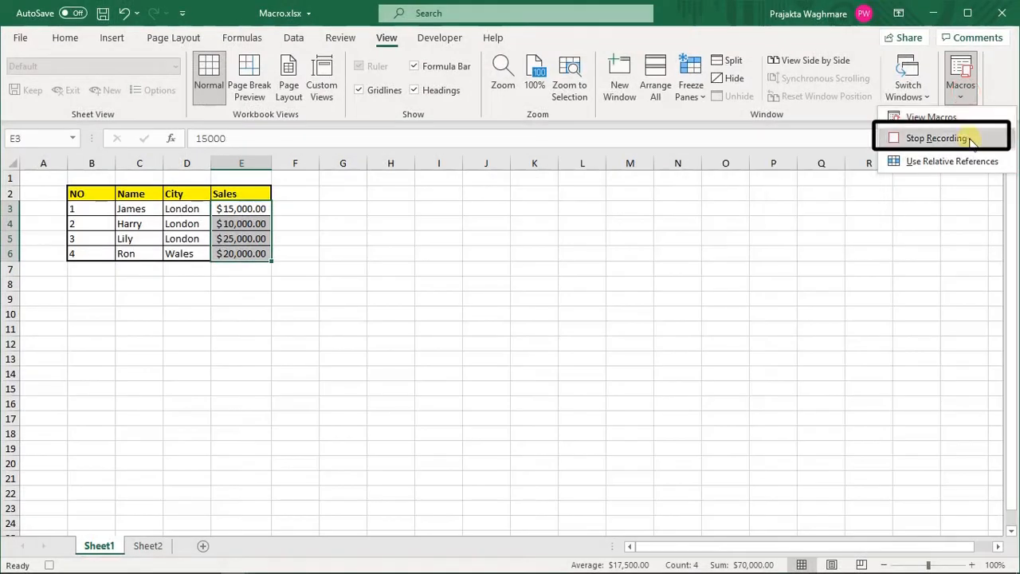
left_click(971, 139)
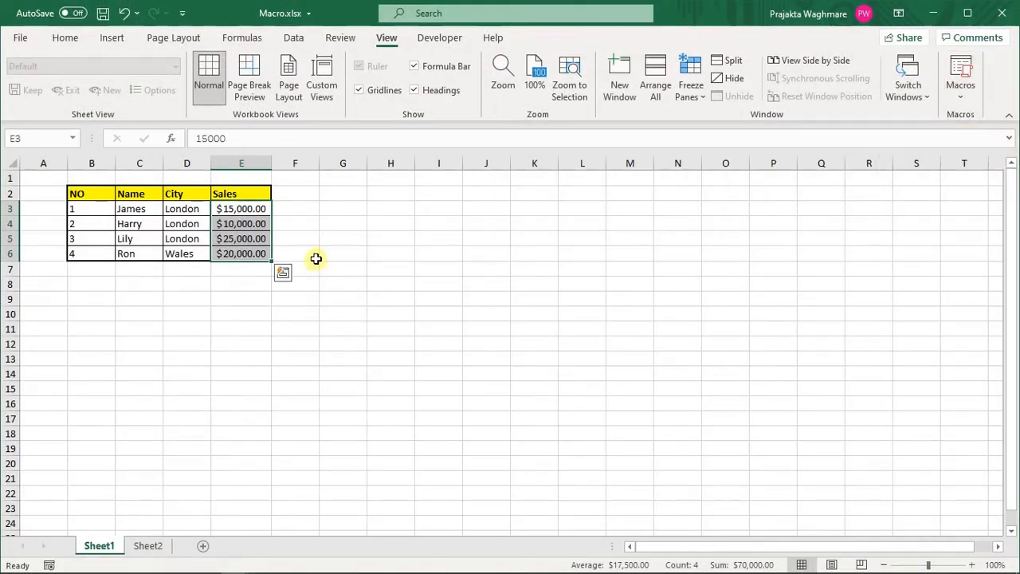
left_click(324, 209)
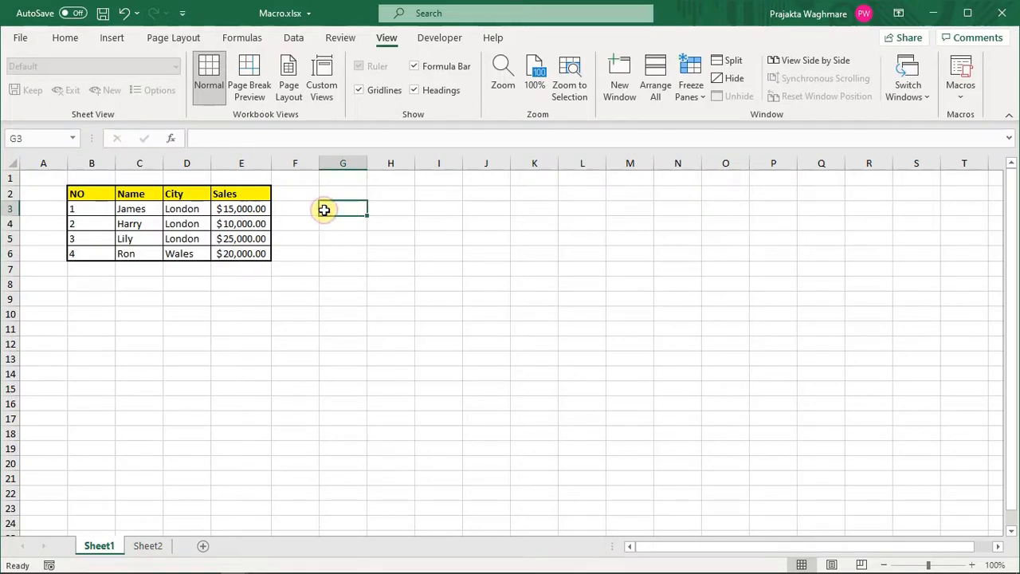
Step: Run the Format macro on Sheet2 with cell B2 selected to format its unformatted table
left_click(147, 549)
left_click(100, 195)
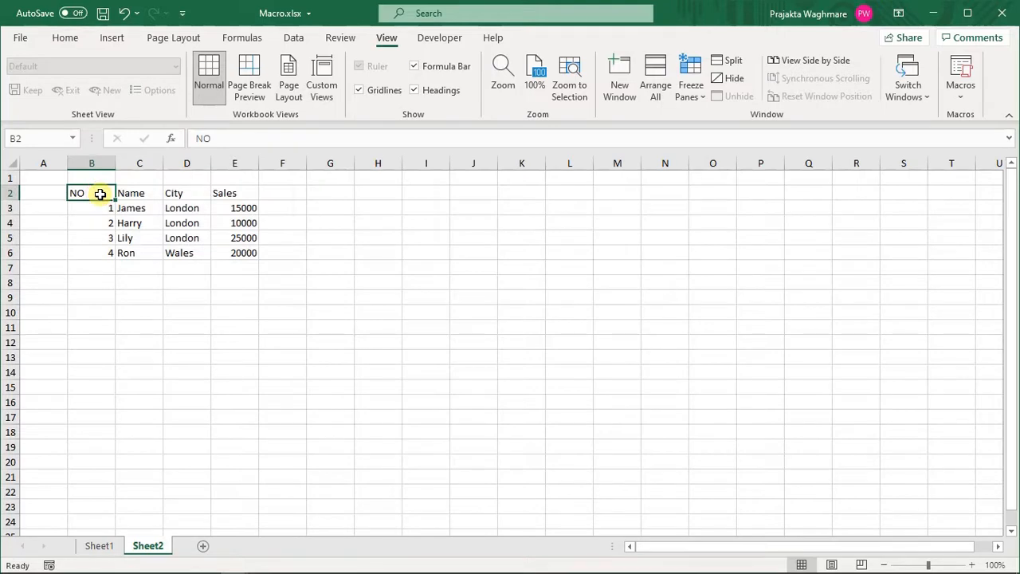
left_click(99, 547)
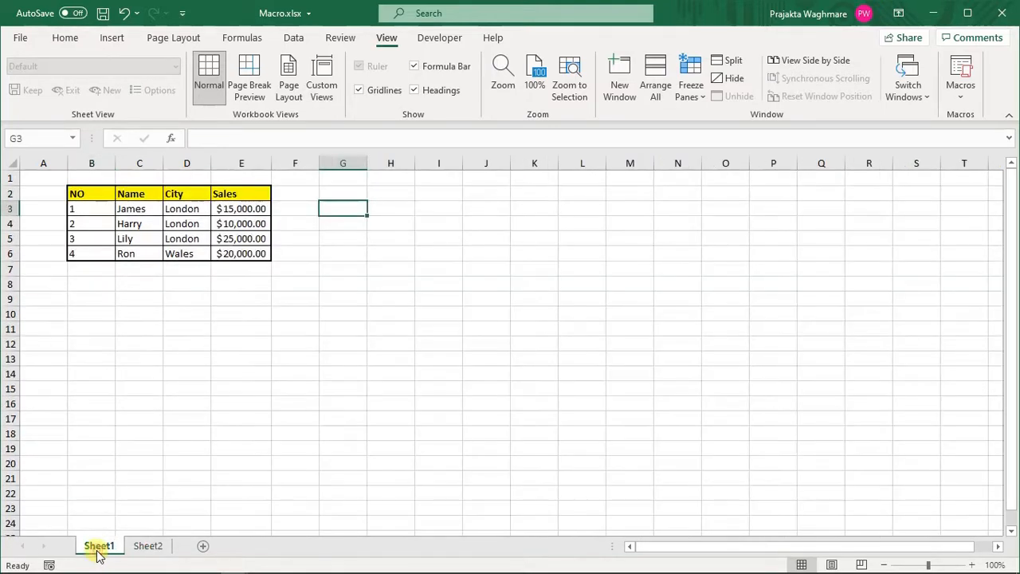
left_click(146, 549)
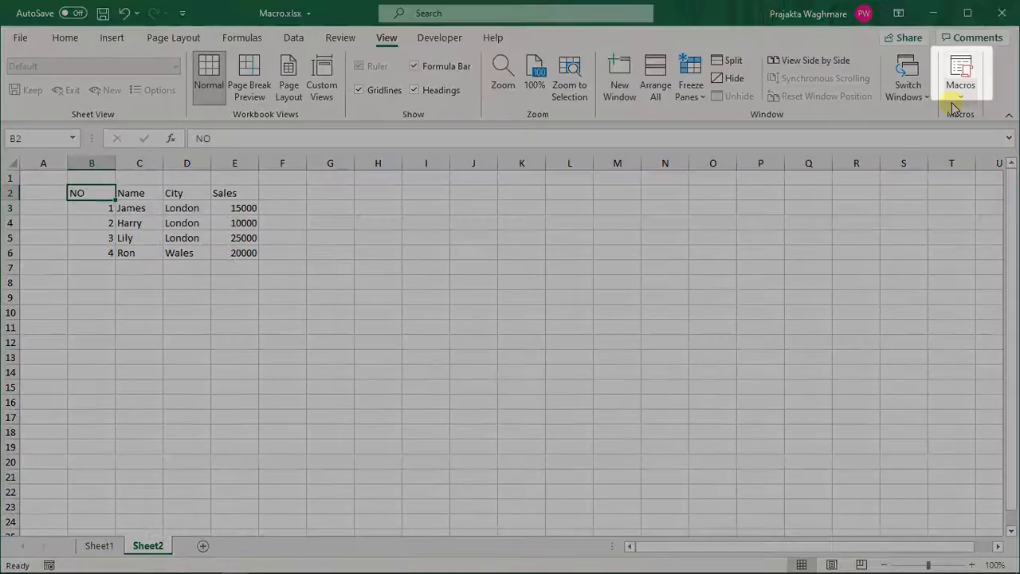
left_click(959, 97)
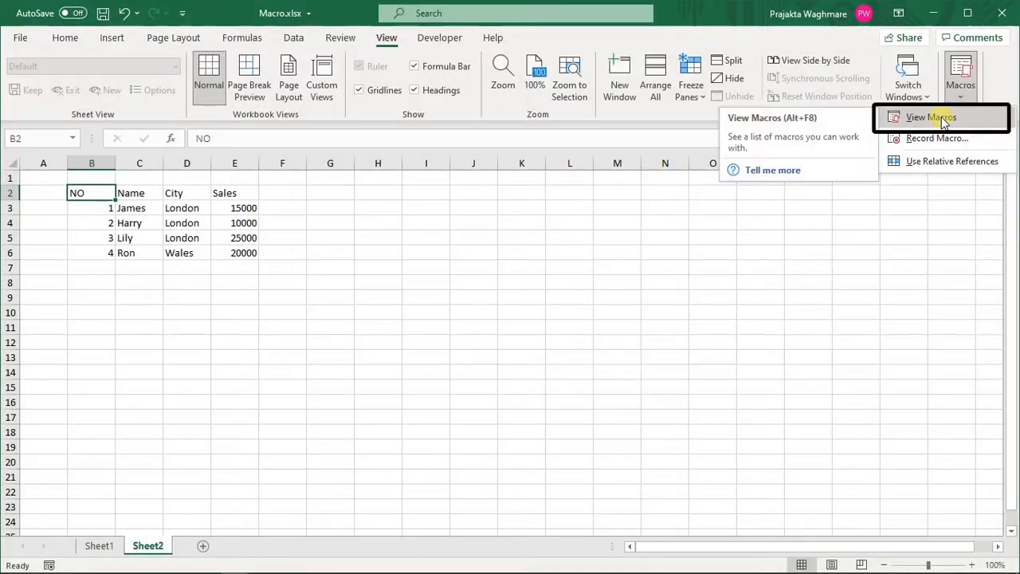
left_click(933, 117)
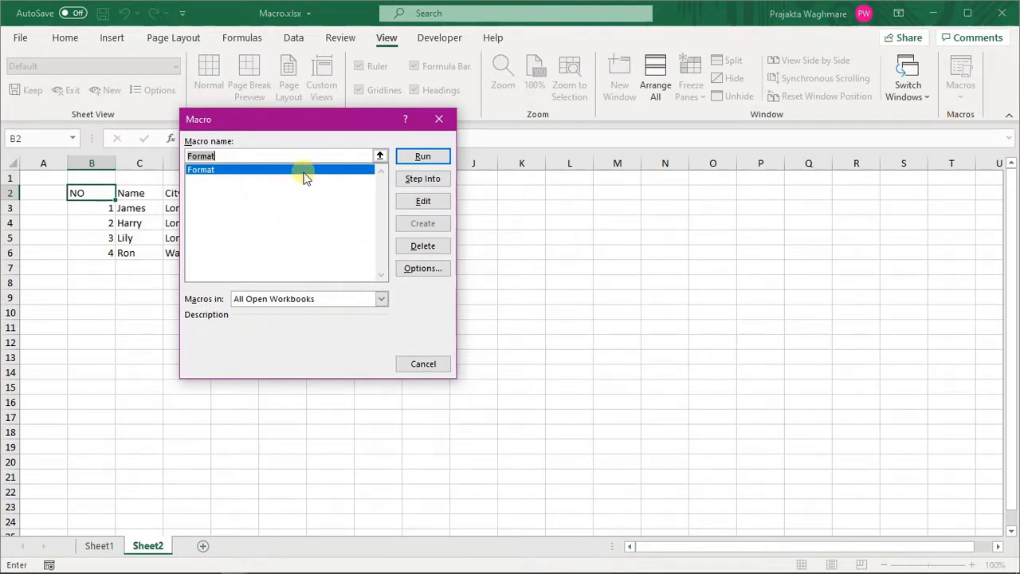
left_click(275, 170)
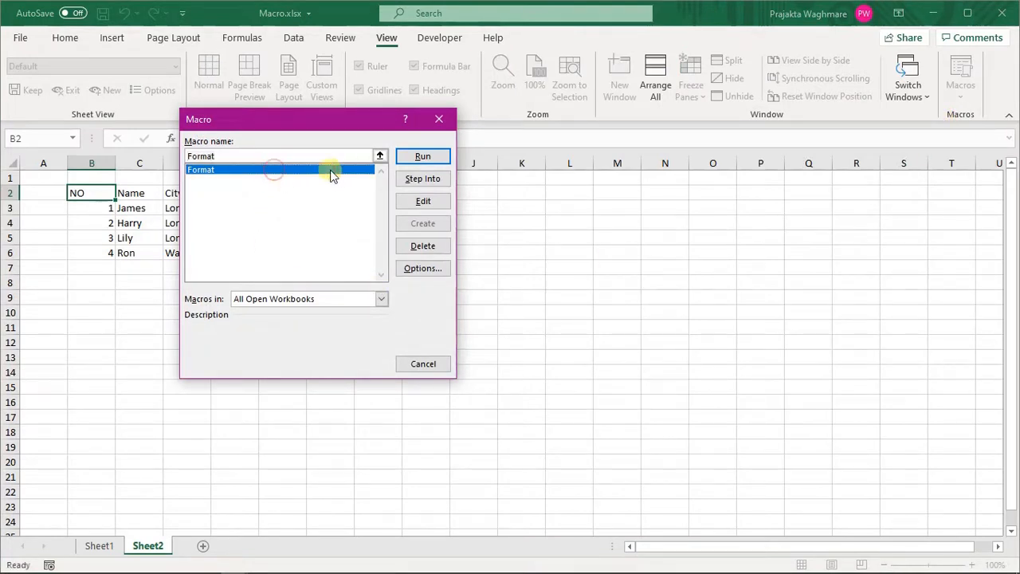
left_click(422, 158)
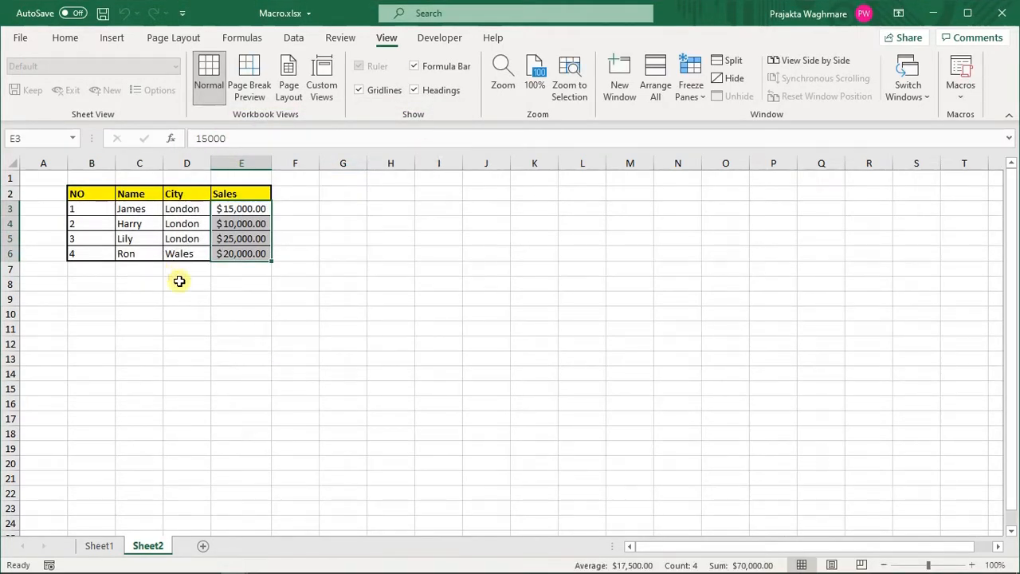
Step: Deselect the formatted table on Sheet2 by selecting cell G2
left_click(232, 274)
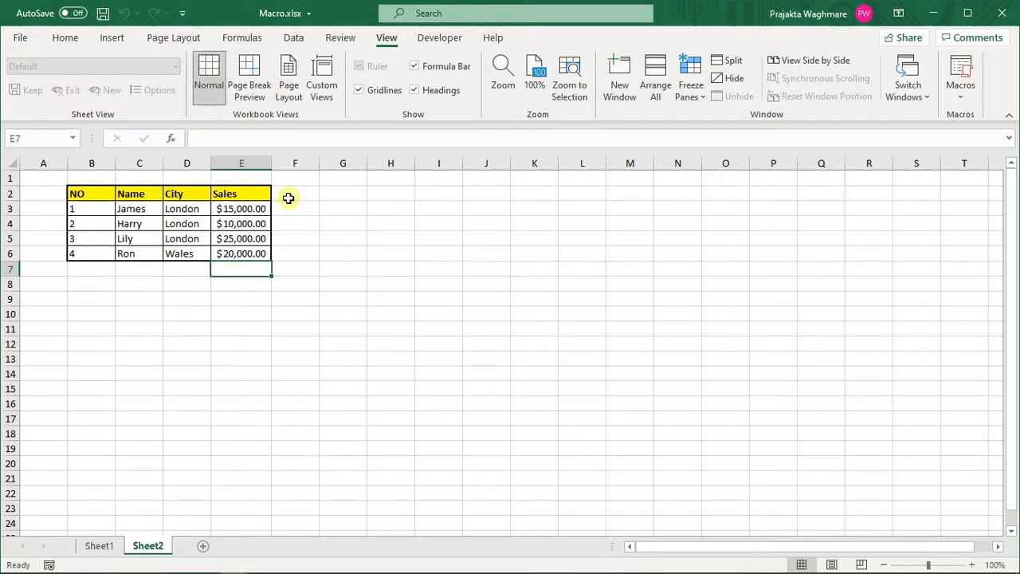
left_click(359, 265)
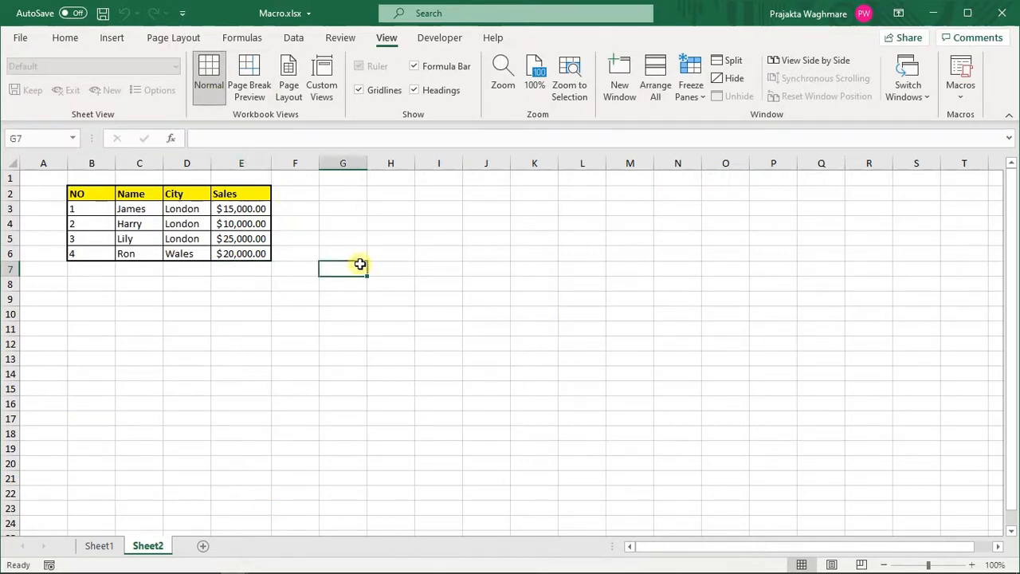
left_click(346, 194)
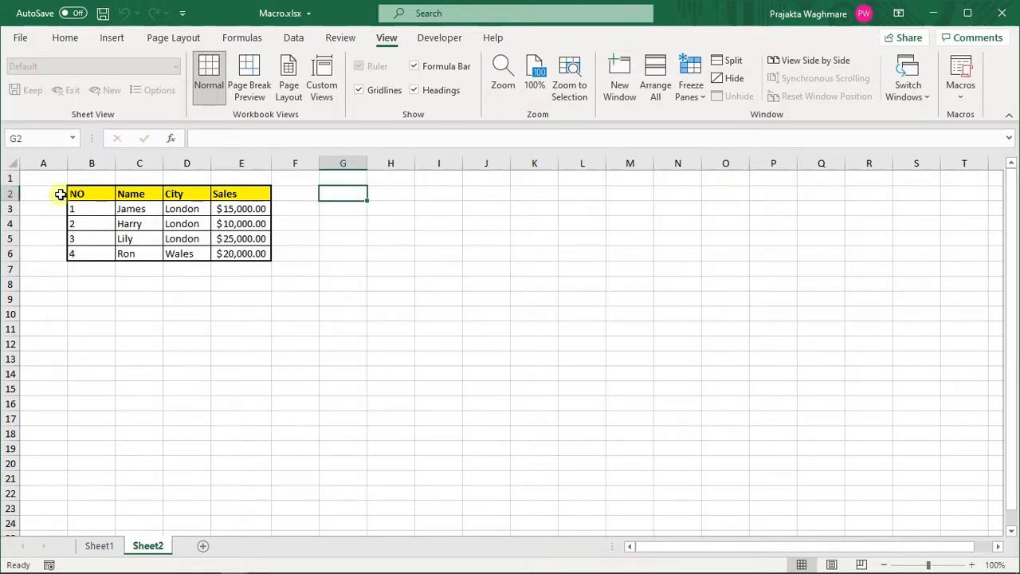
Step: Save the workbook as Macro in the Excel Macro-Enabled Workbook (*.xlsm) format, in the current Macro folder
left_click(18, 38)
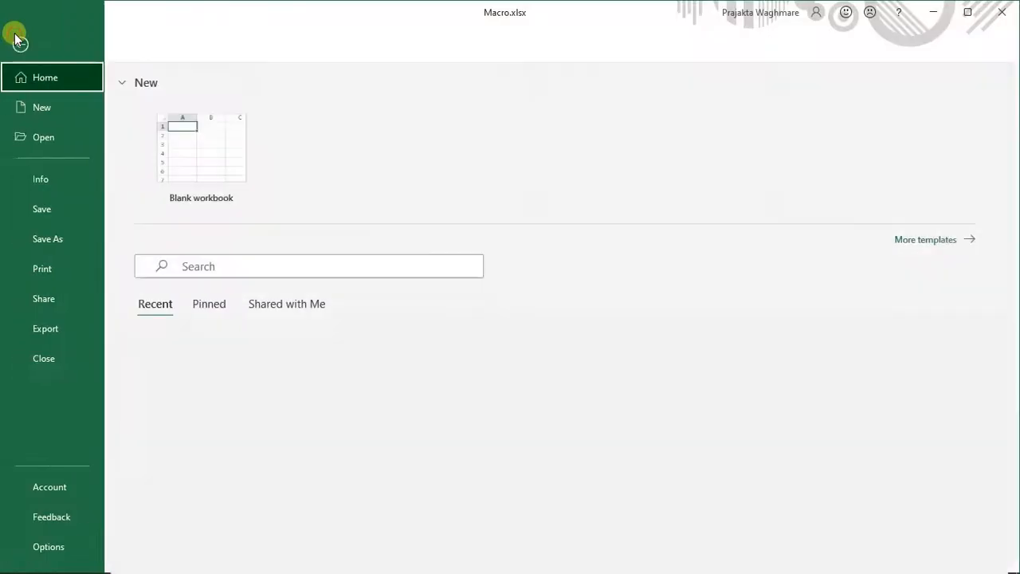
left_click(55, 233)
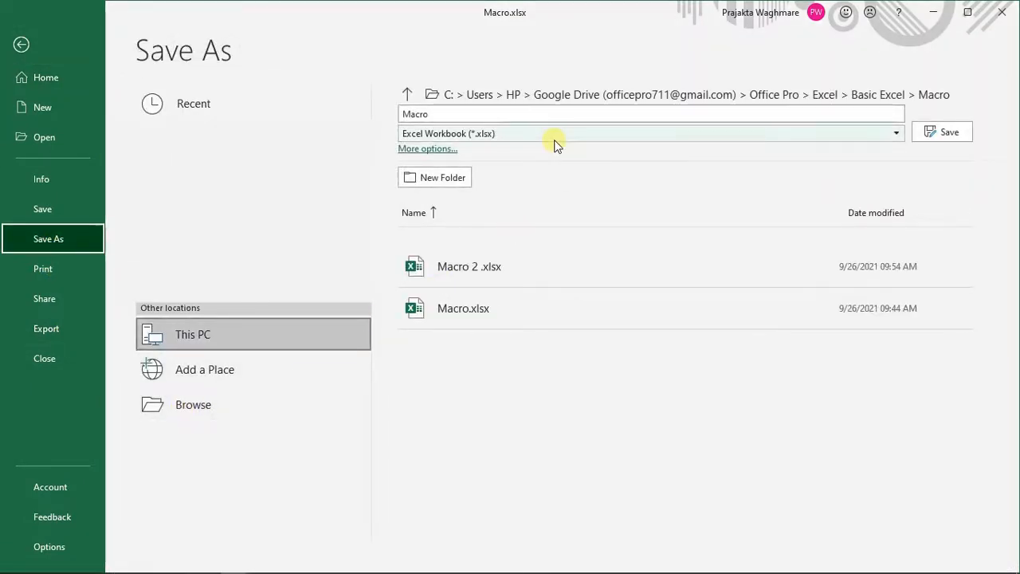
left_click(331, 316)
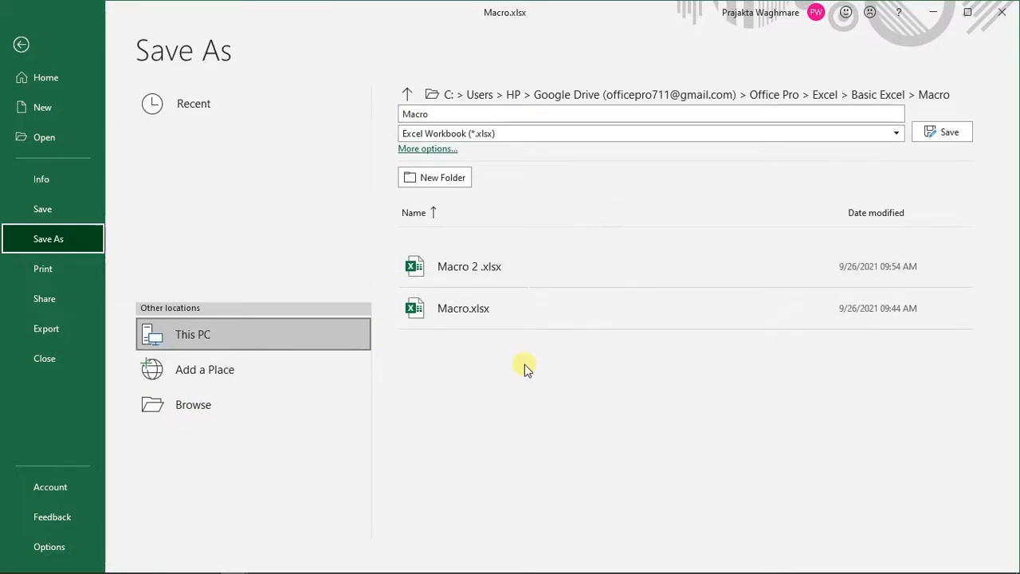
left_click(525, 138)
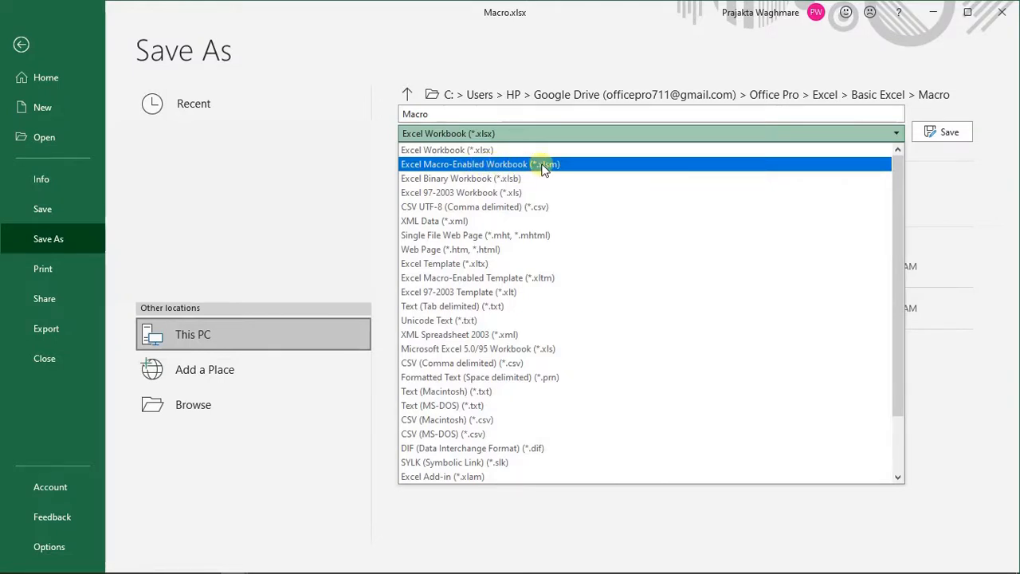
left_click(576, 165)
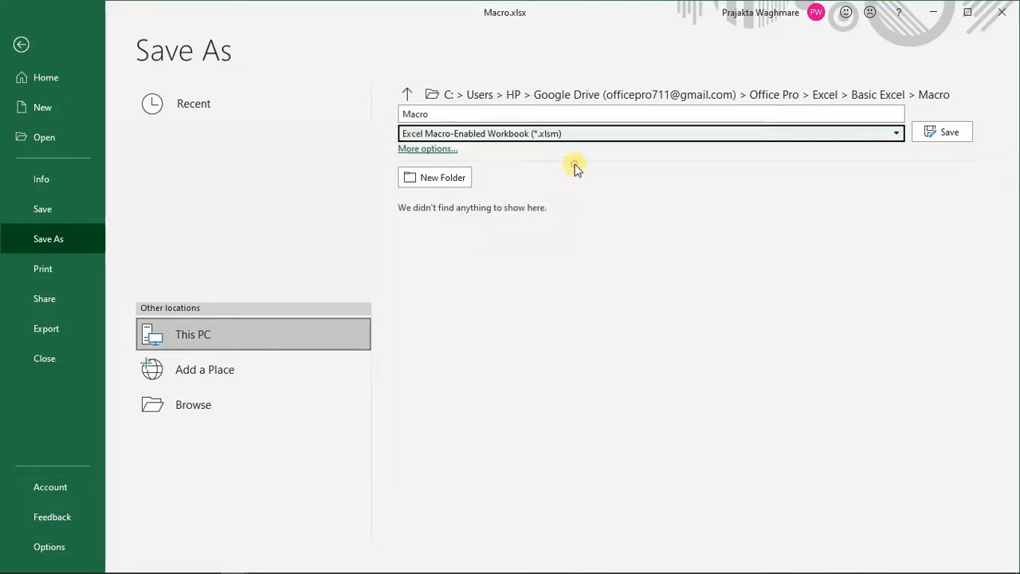
left_click(945, 133)
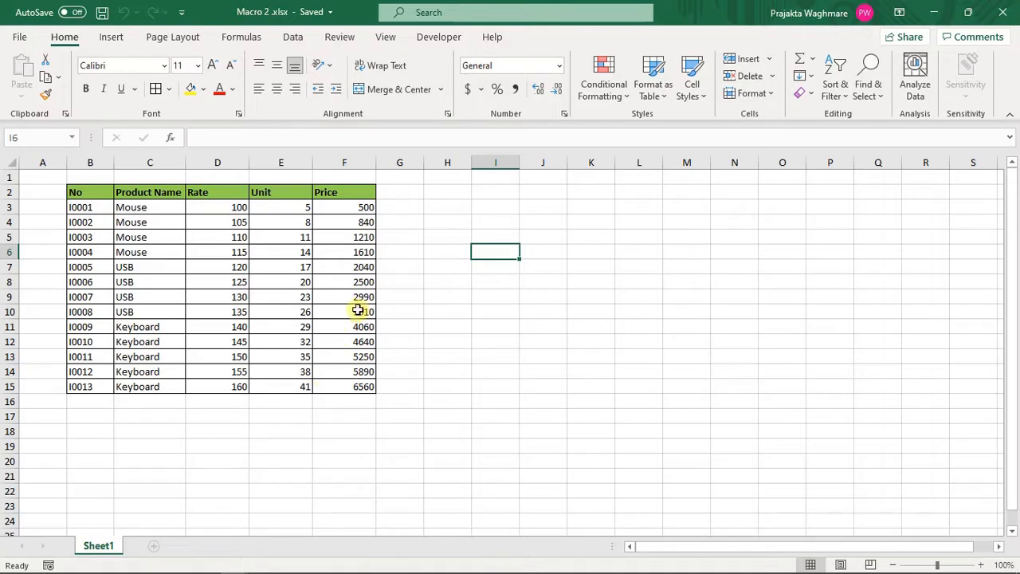
Step: Start recording a macro in Macro 2.xlsx named ProductActivity, with shortcut Ctrl+h and stored in This Workbook
left_click(483, 190)
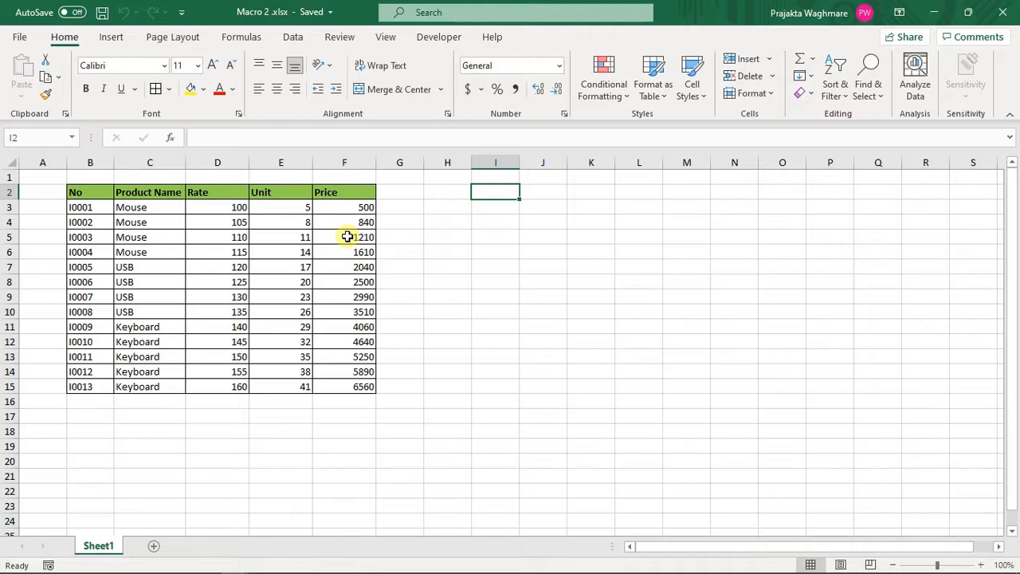
left_click(391, 40)
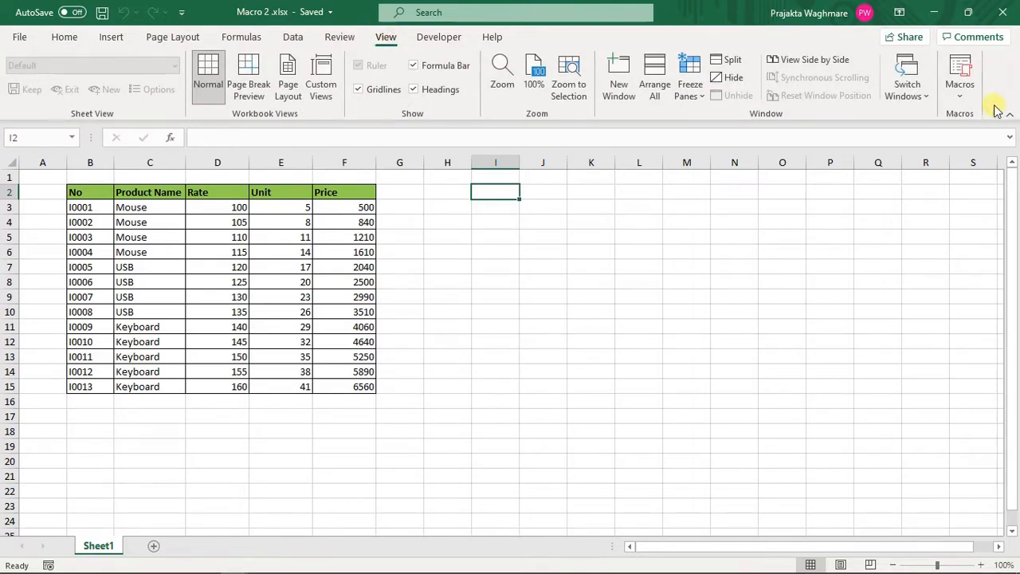
left_click(963, 95)
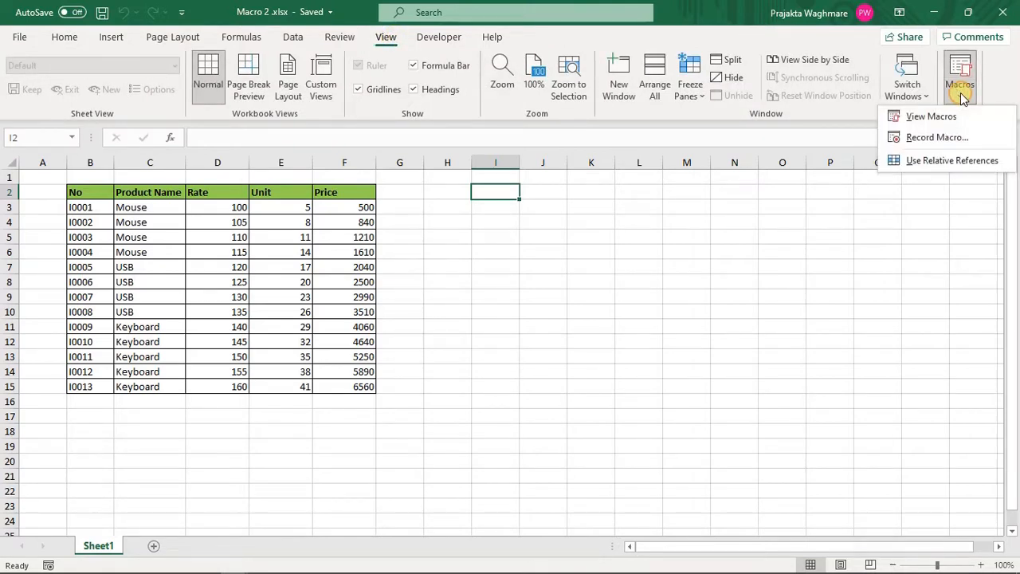
left_click(959, 137)
key("BackSpace")
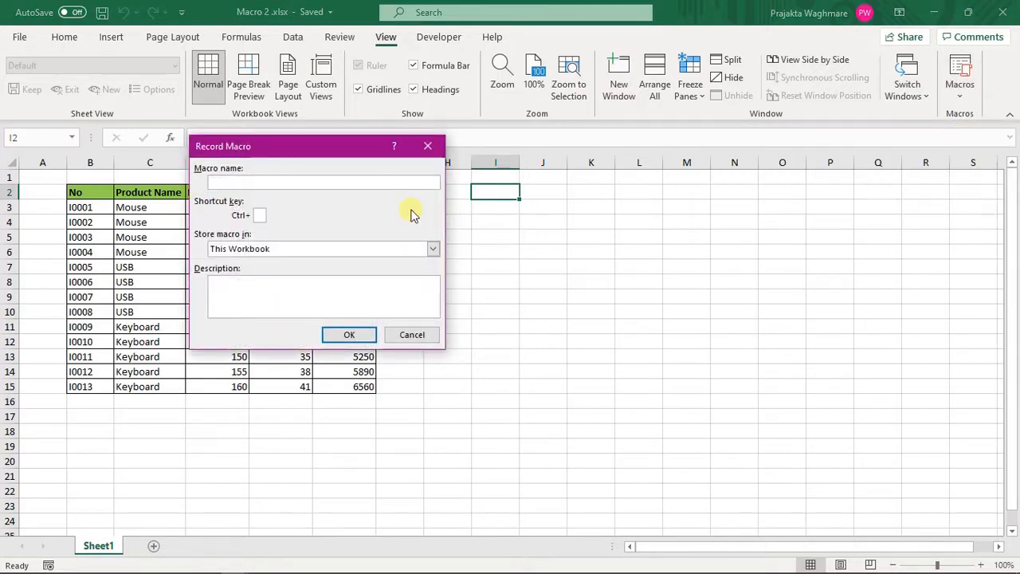
type("ProductActivity")
key("Tab")
type("h")
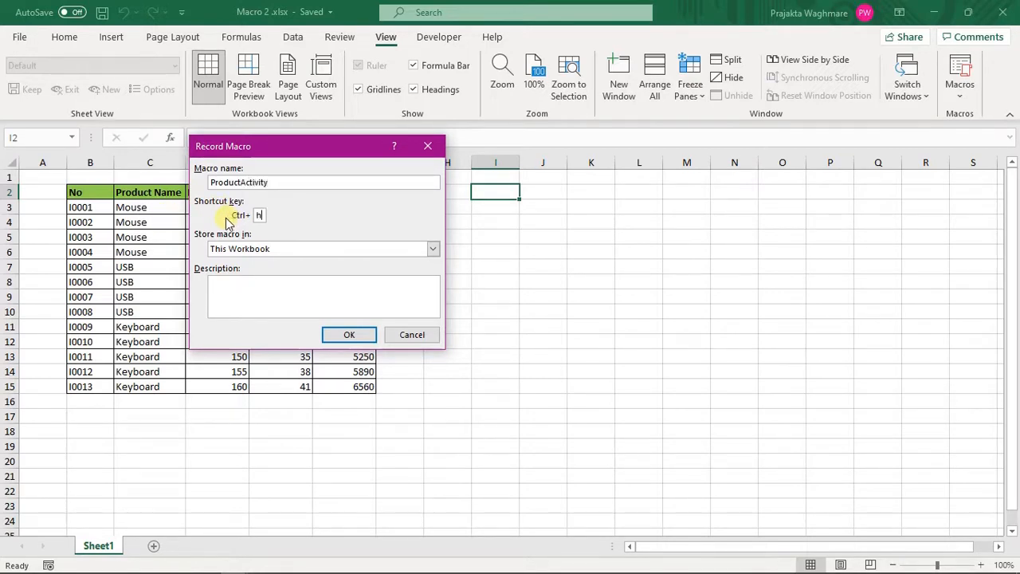
left_click(351, 335)
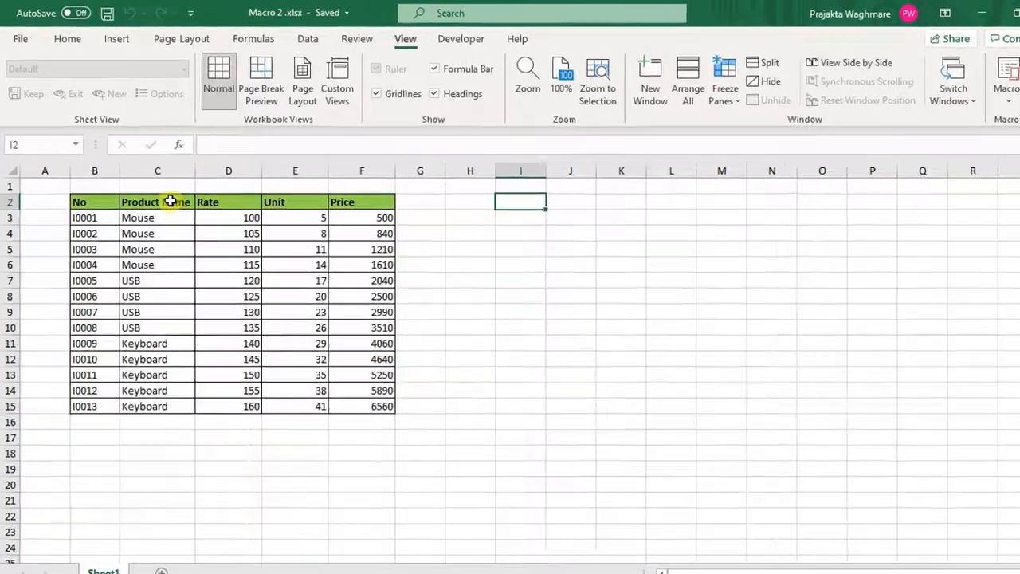
Step: Copy the Product Name column C2:C15, including its header, and paste it at cell K2
left_click(161, 192)
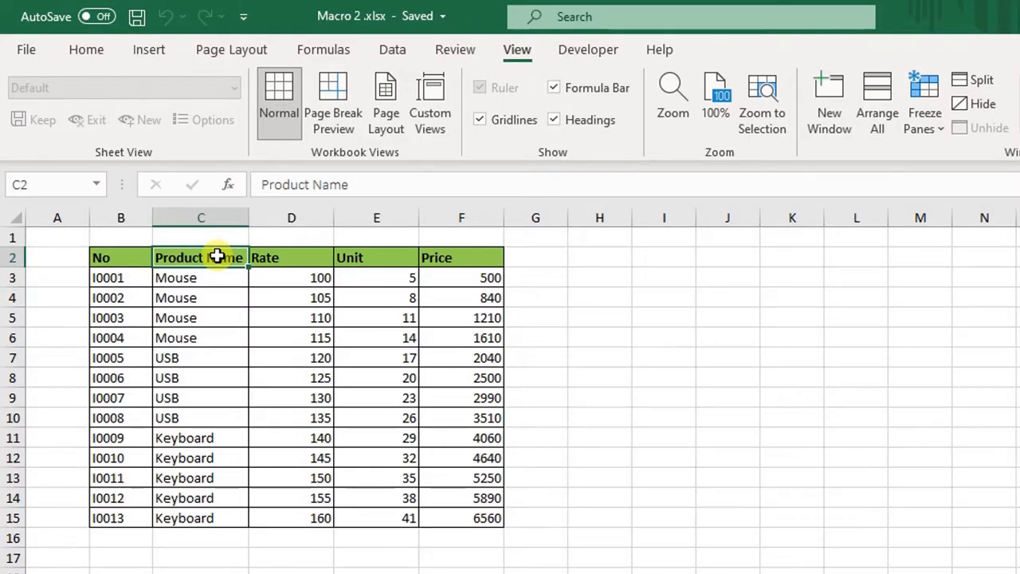
key("ctrl+shift+Down")
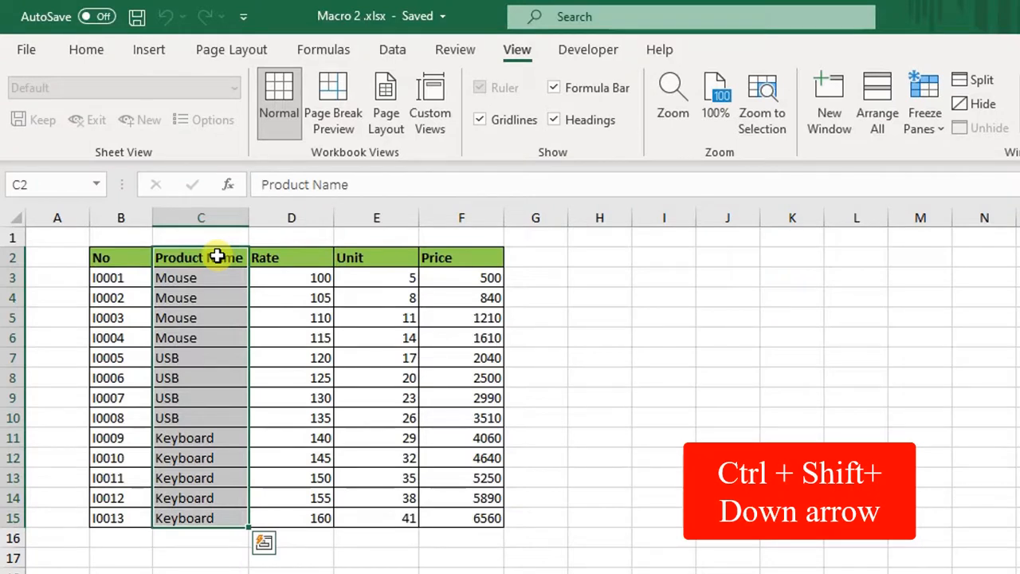
key("ctrl+c")
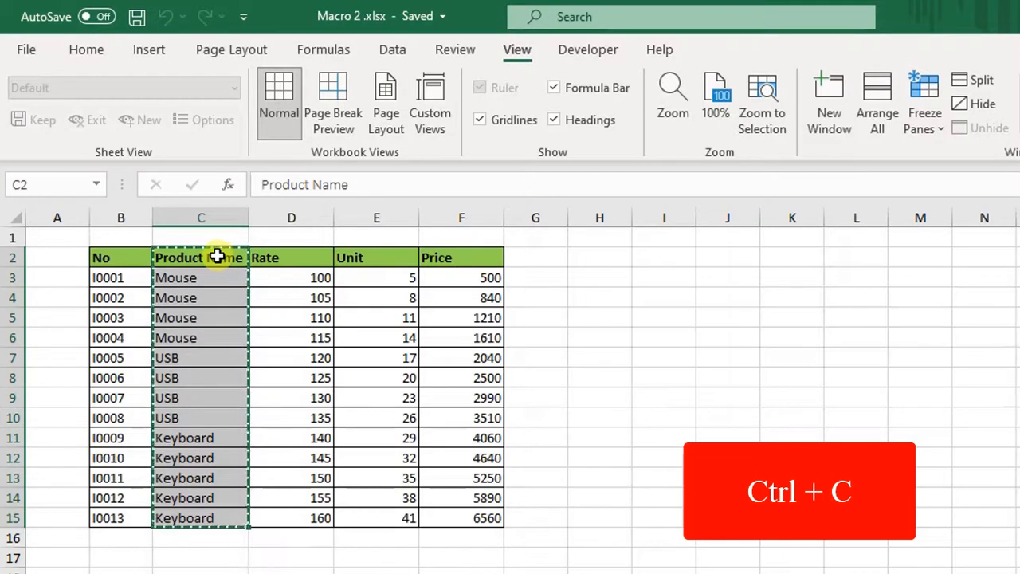
left_click(792, 256)
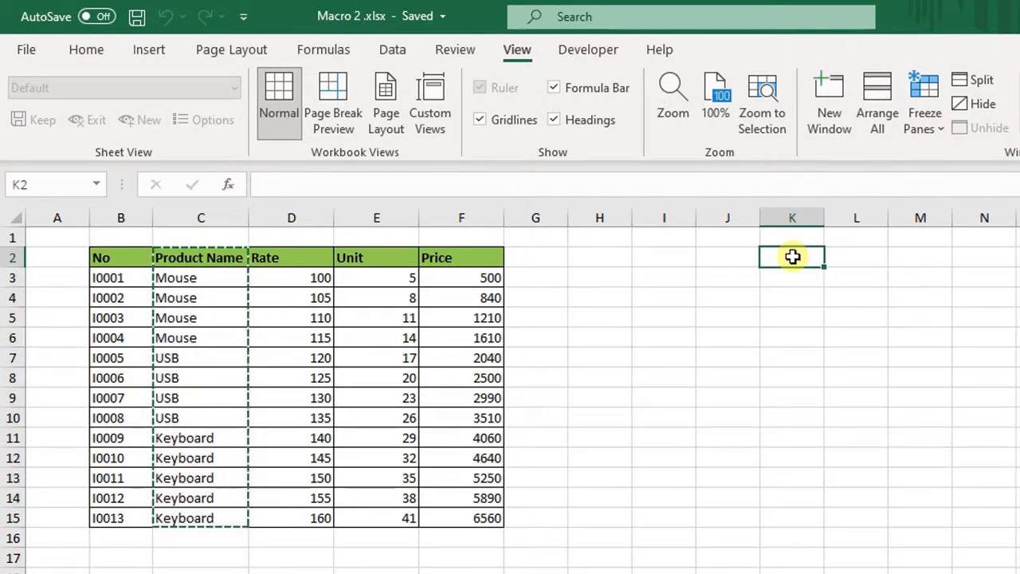
key("ctrl+v")
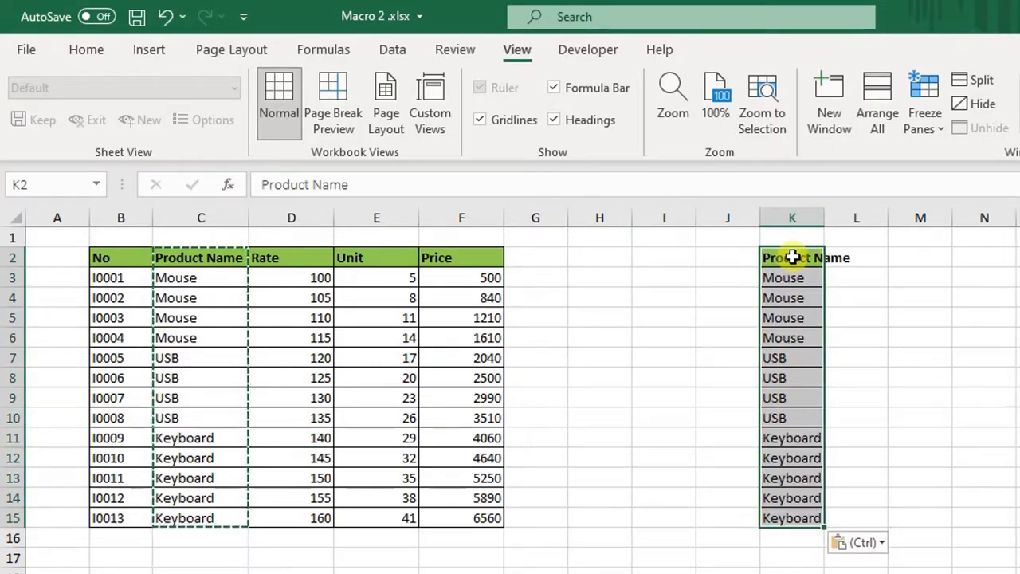
Step: Remove duplicates from the pasted Product Name list in column K, treating the first row as a header
left_click(394, 49)
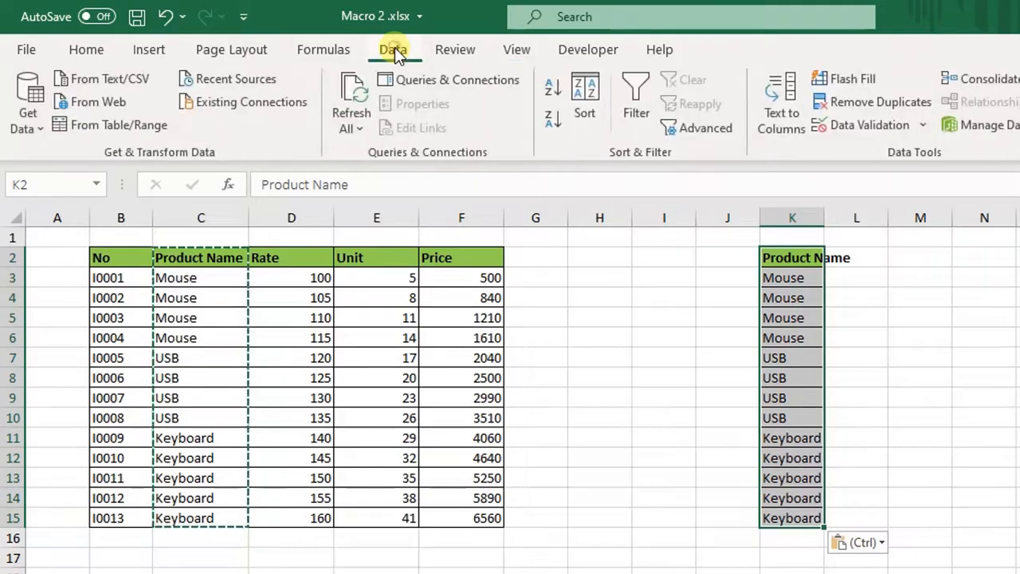
left_click(900, 102)
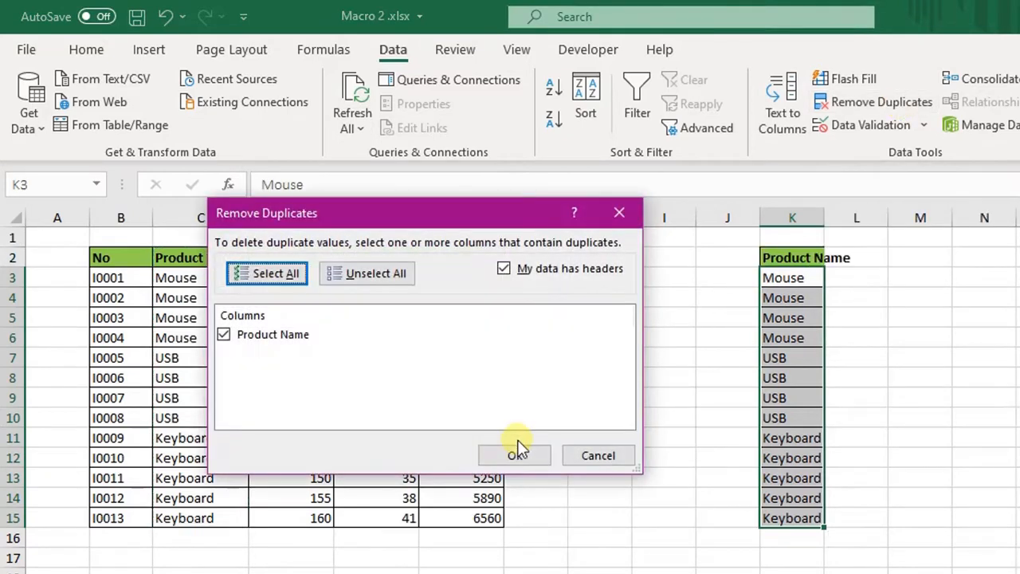
left_click(516, 456)
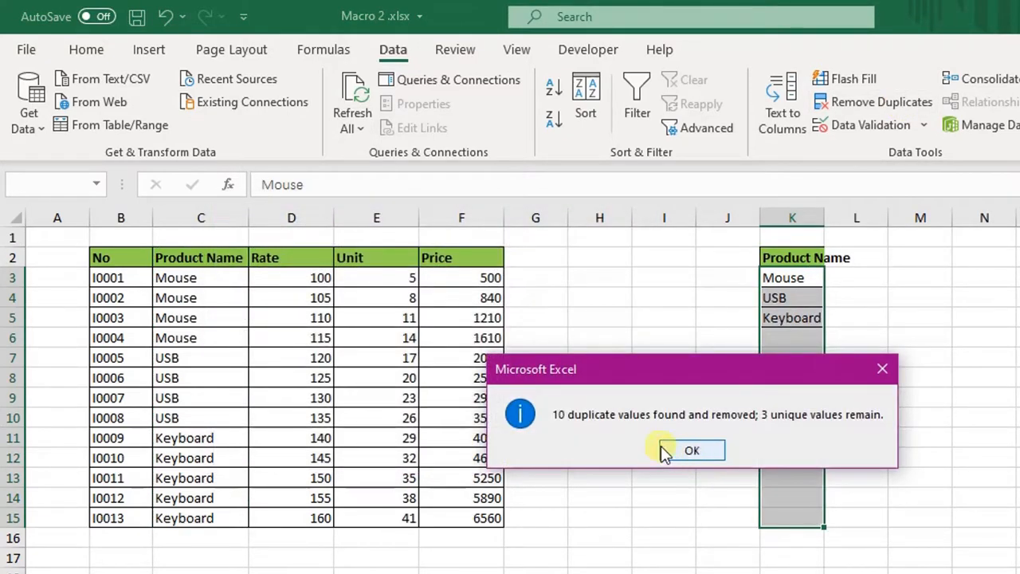
left_click(700, 451)
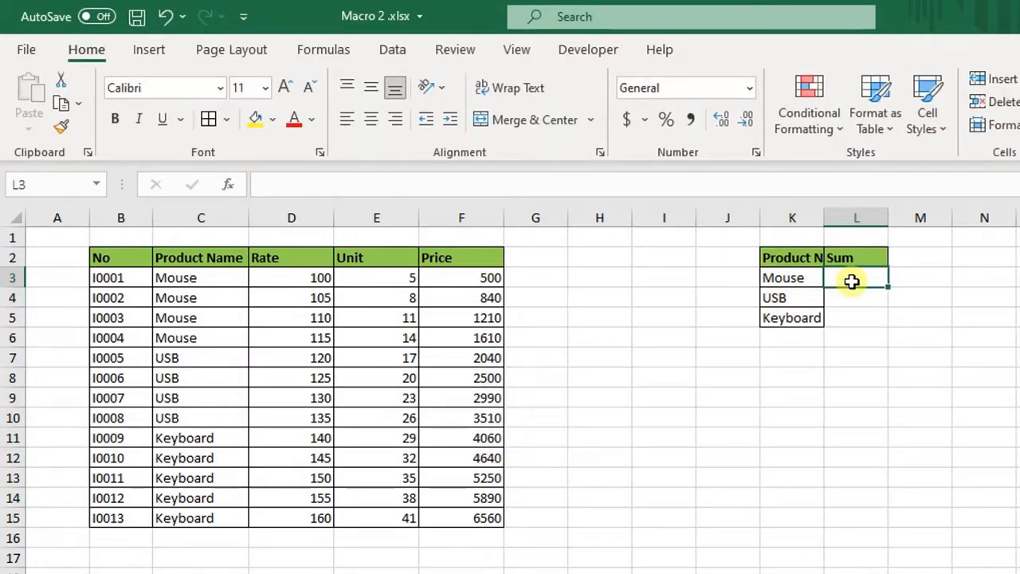
Step: Begin a SUMIF formula in cell L3 with the product names locked as the absolute range $C$3:$C$15
type("=su")
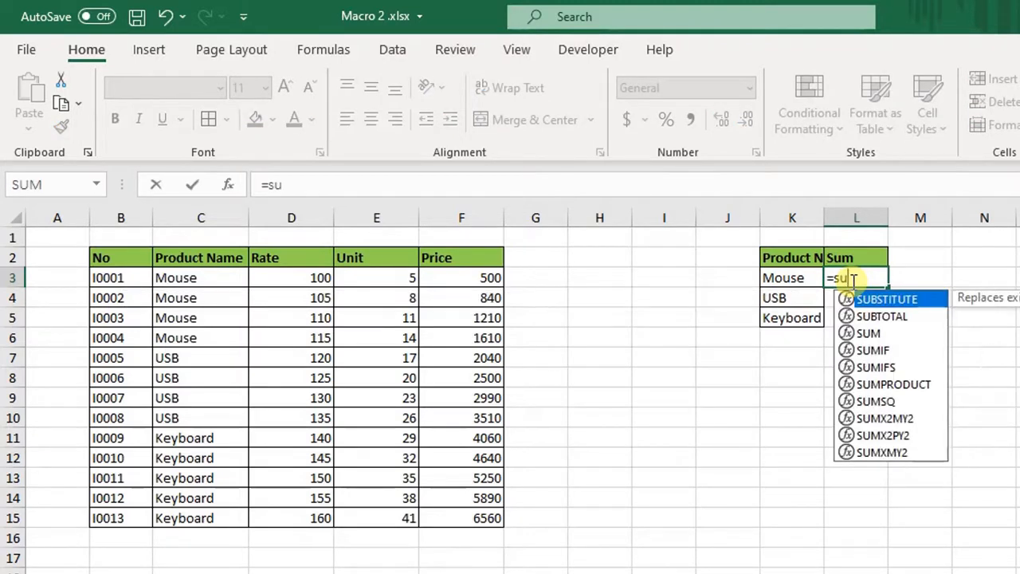
type("mif")
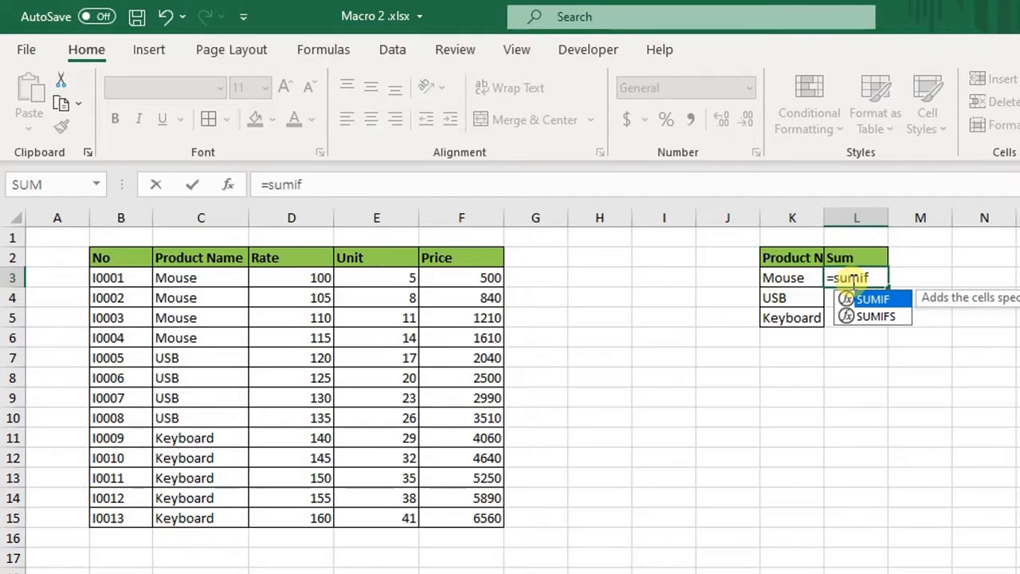
key("Tab")
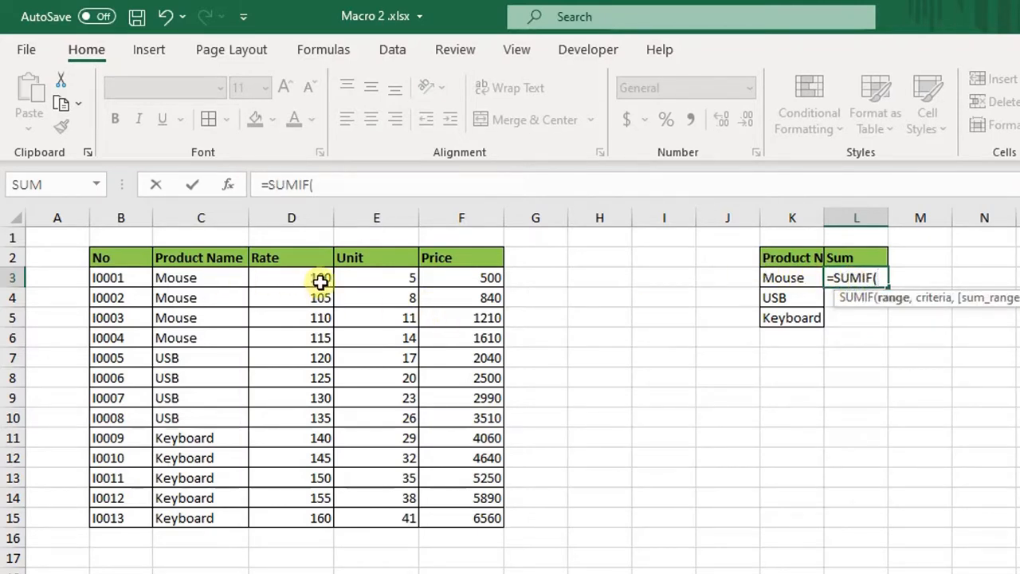
left_click(205, 277)
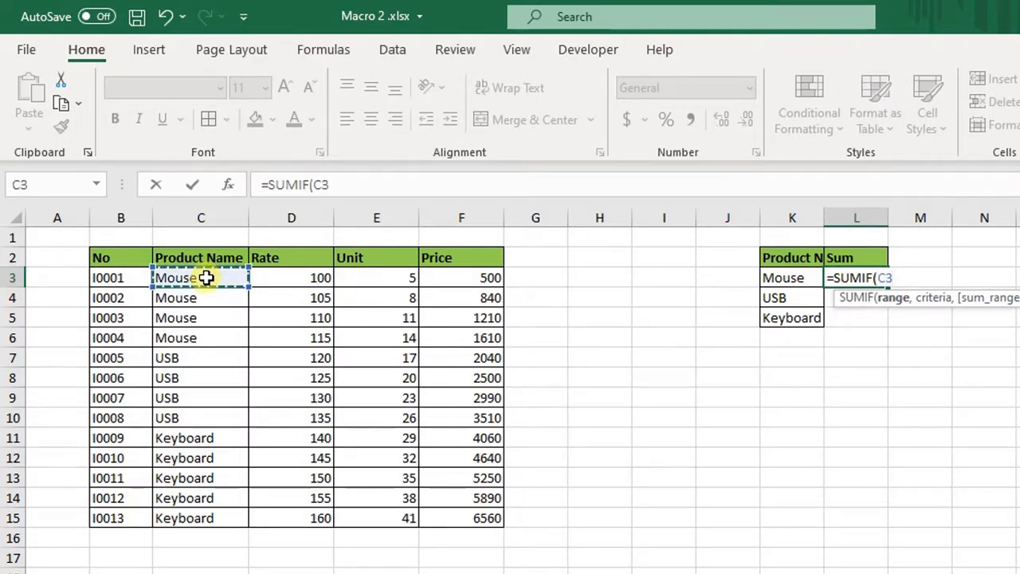
key("ctrl+shift+Down")
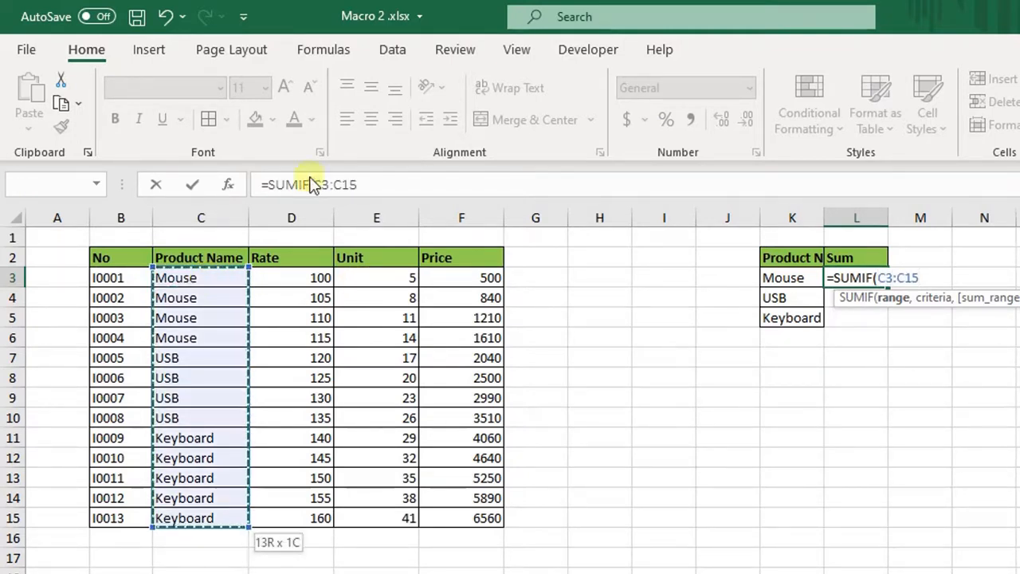
key("F4")
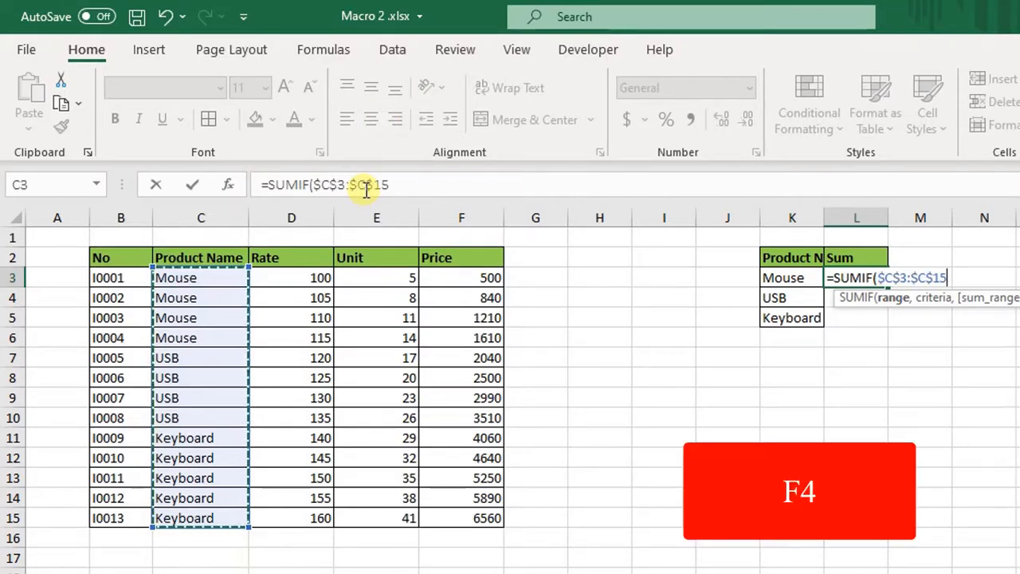
left_click(409, 182)
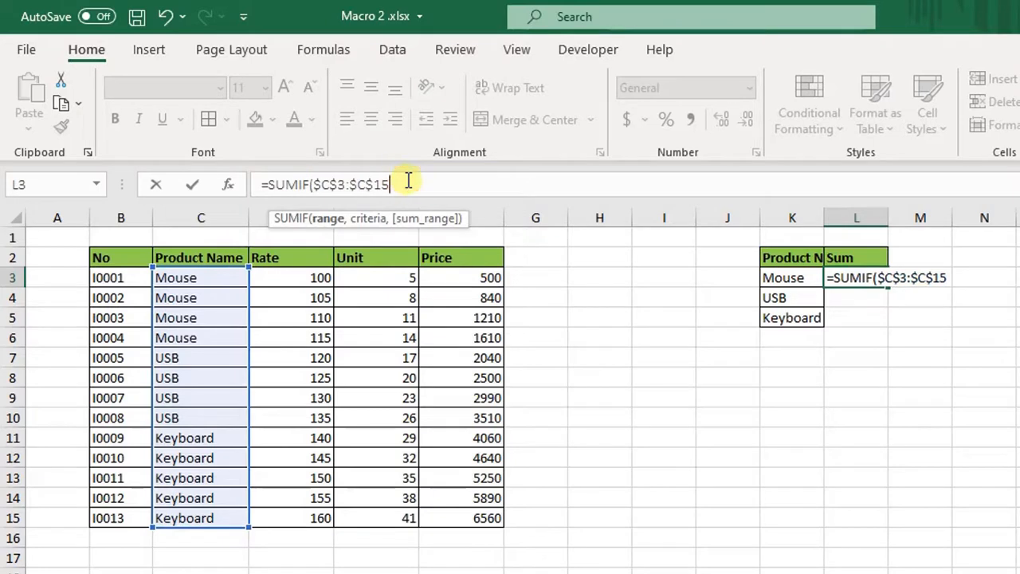
type(",")
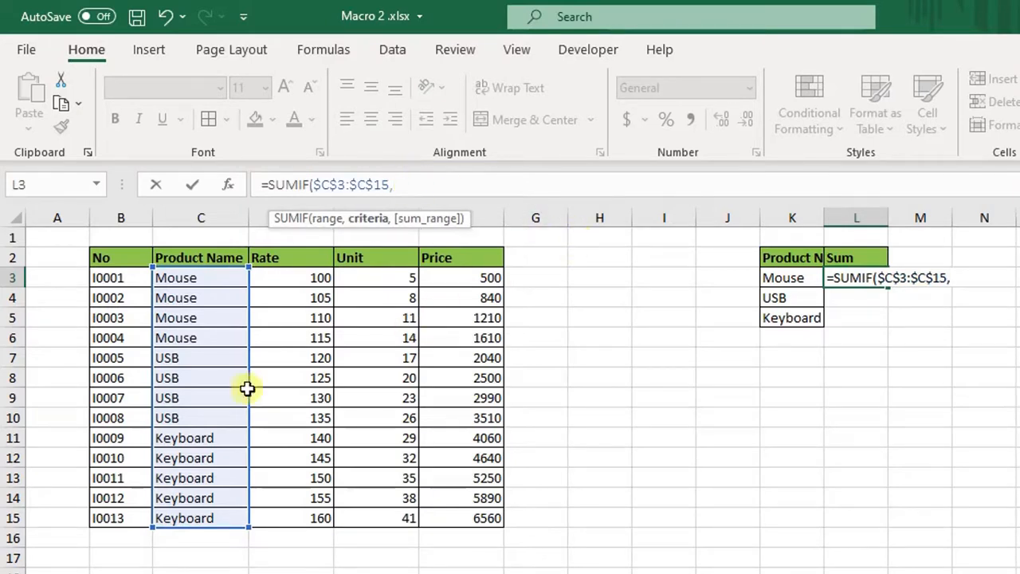
Step: Complete the SUMIF formula in L3 with K3 as the criteria and the prices as the absolute sum range $F$3:$F$15
left_click(797, 274)
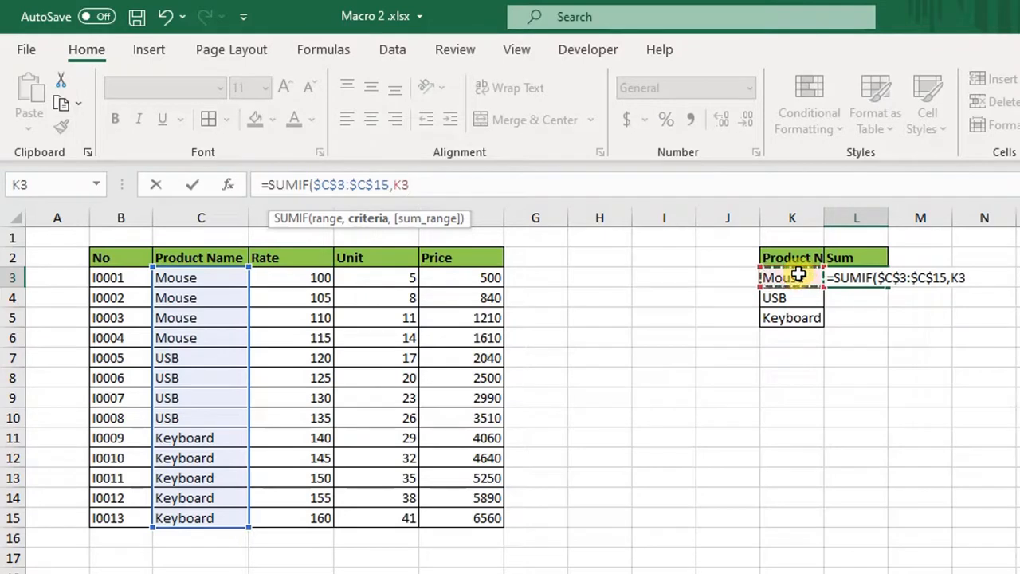
type(",")
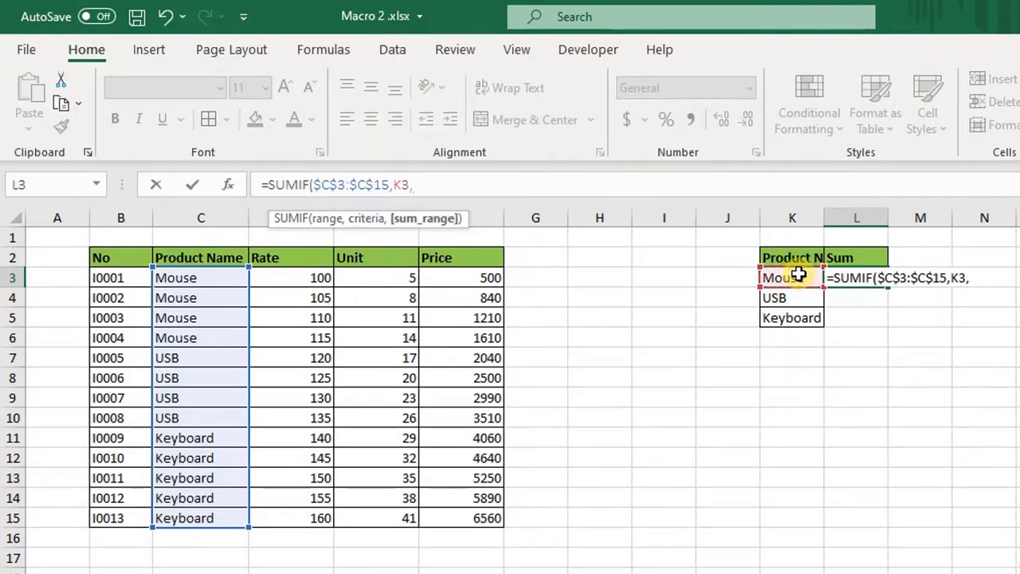
left_click(486, 276)
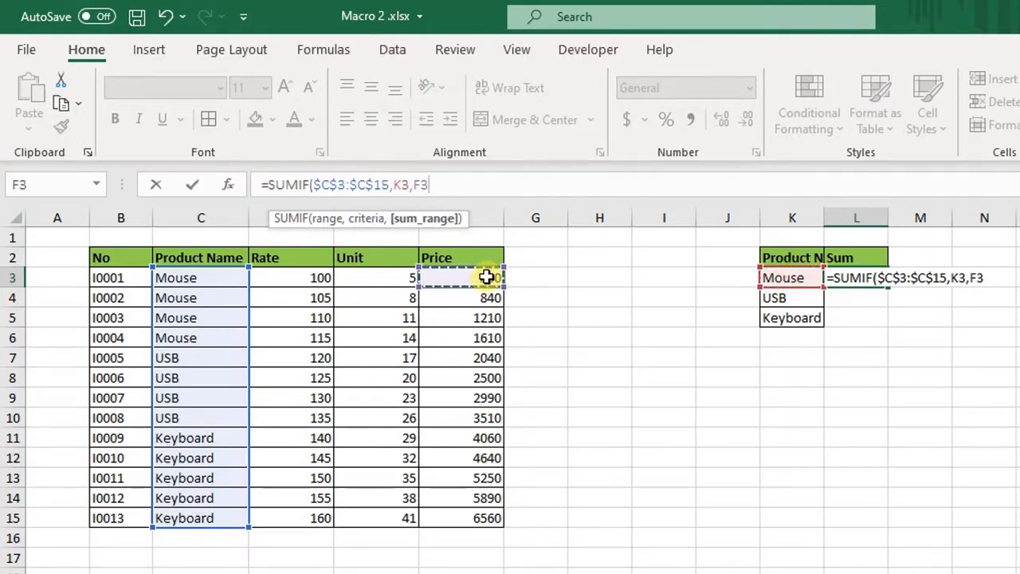
key("ctrl+shift+Down")
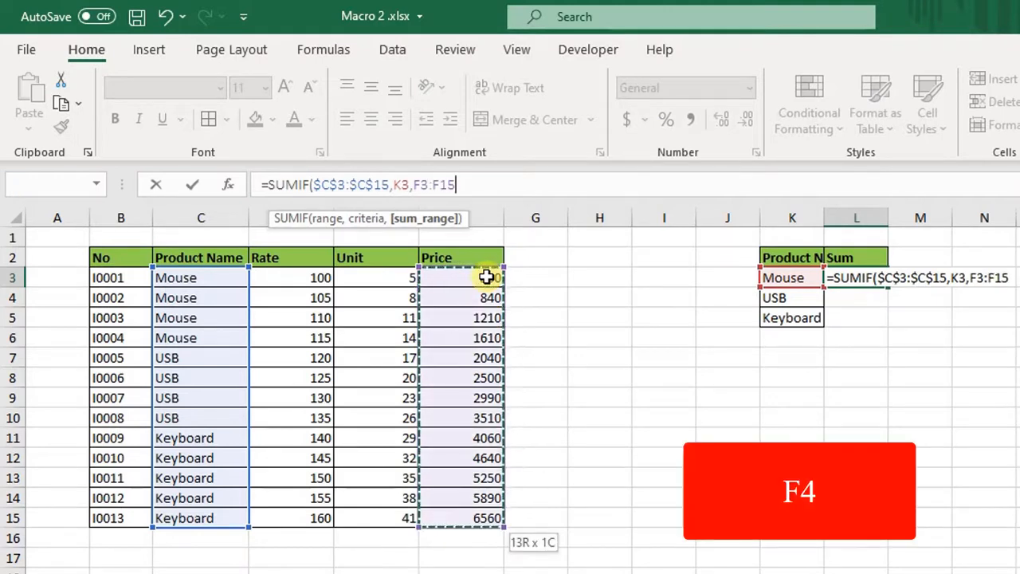
key("F4")
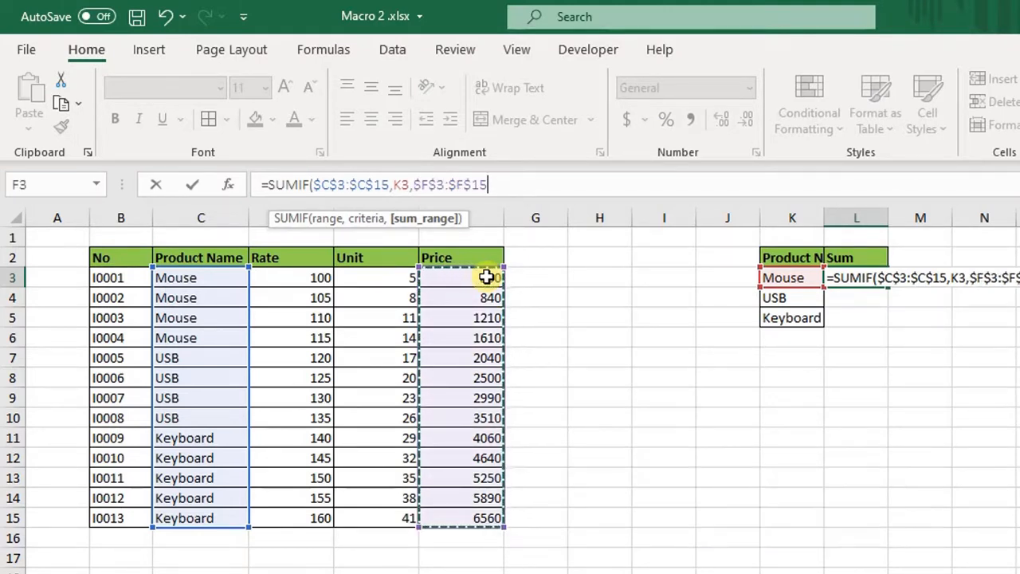
key("Return")
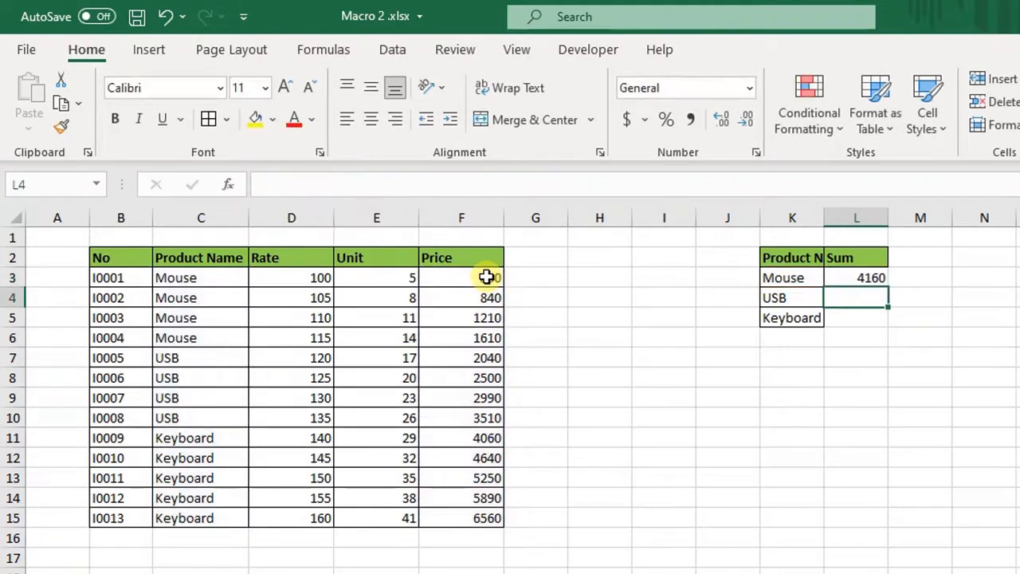
Step: Fill the SUMIF formula from L3 down to L5 and autofit the width of column K
left_click(845, 276)
double_click(888, 286)
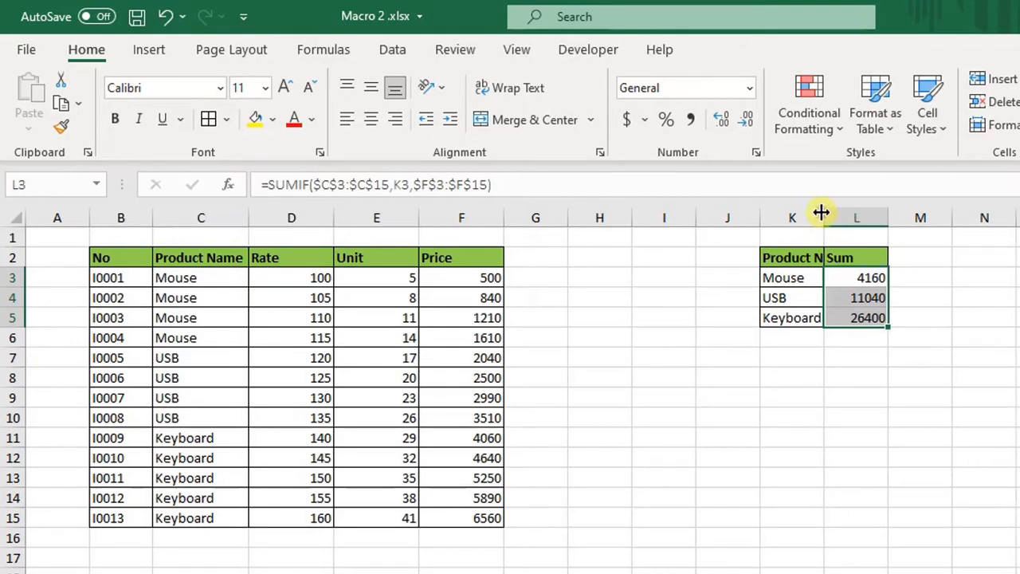
double_click(821, 207)
left_click(947, 330)
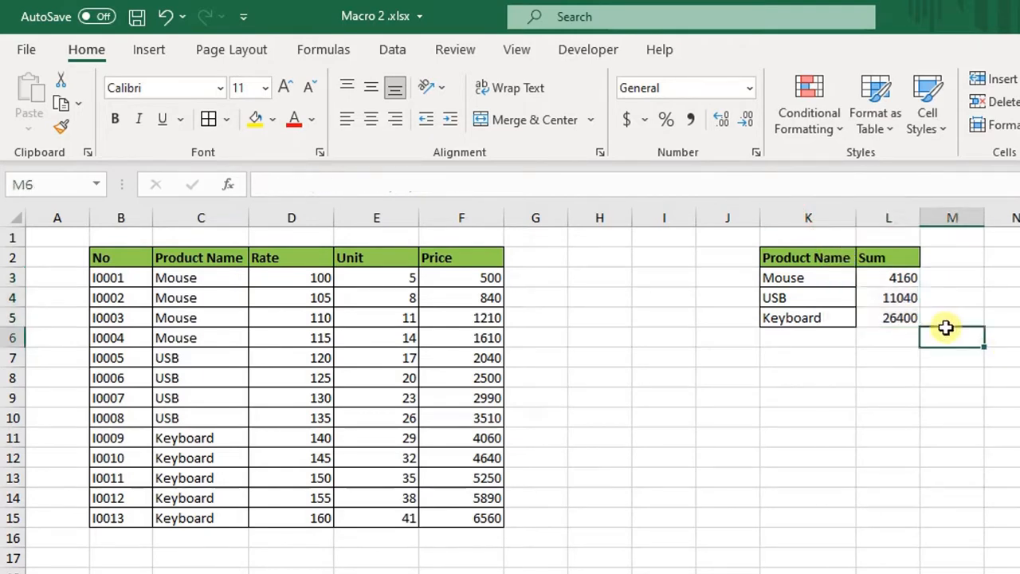
Step: Apply all borders to the product summary table K2:L5
left_click(805, 277)
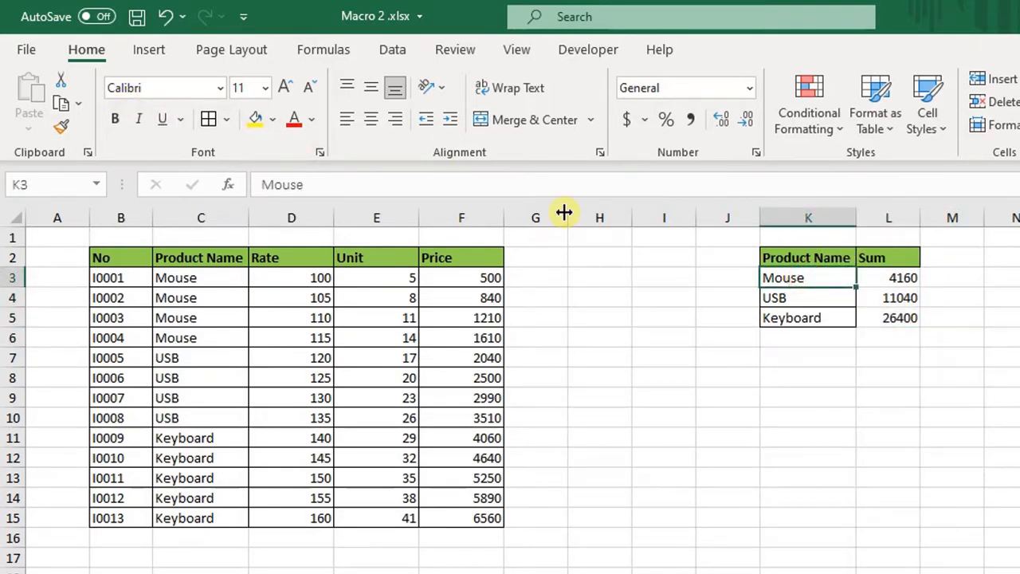
key("ctrl+a")
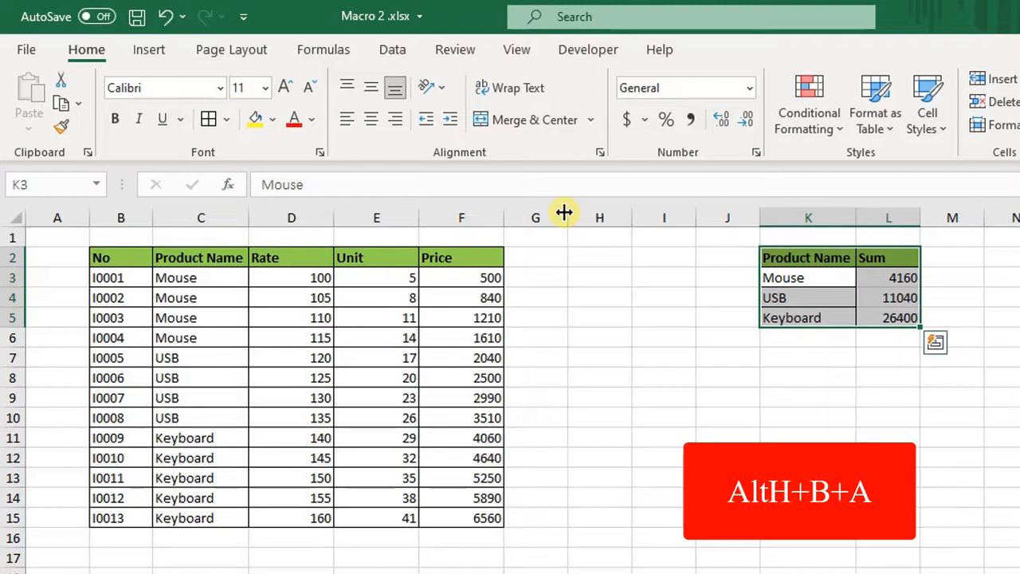
key("alt")
key("h")
key("b")
key("a")
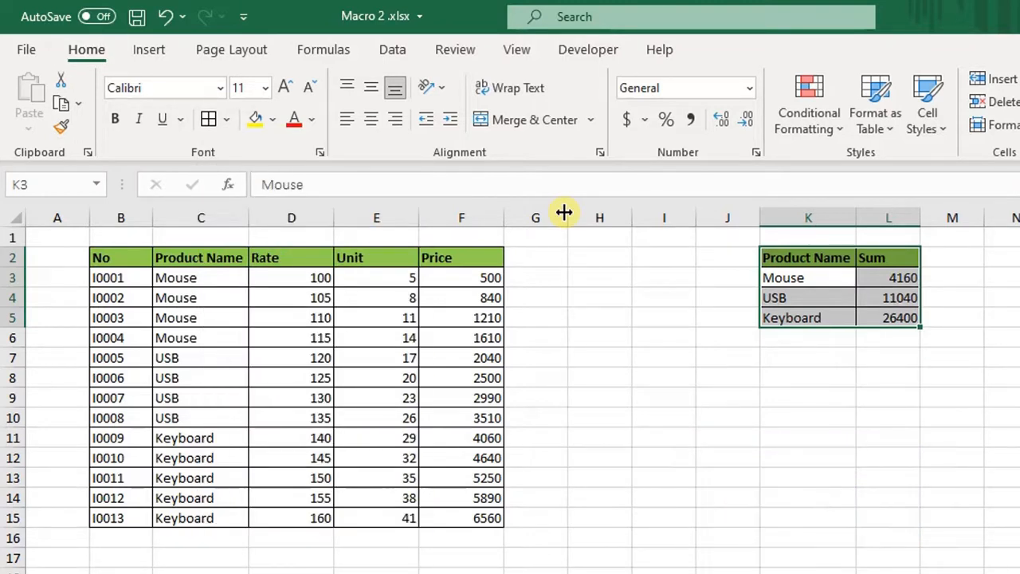
Step: Stop recording the ProductActivity macro and run it on the sheet with the summary area at K2 cleared
left_click(393, 49)
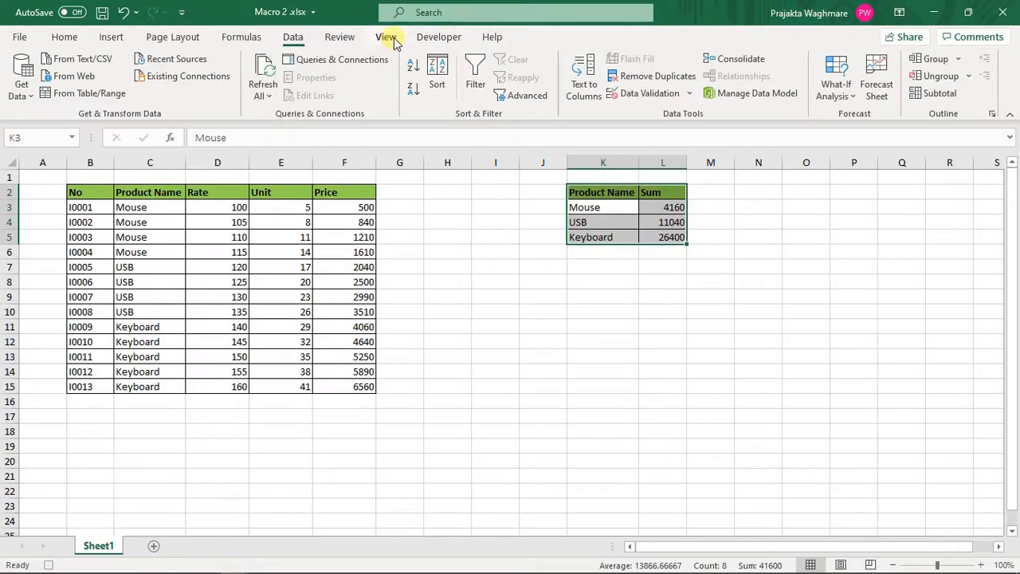
left_click(387, 38)
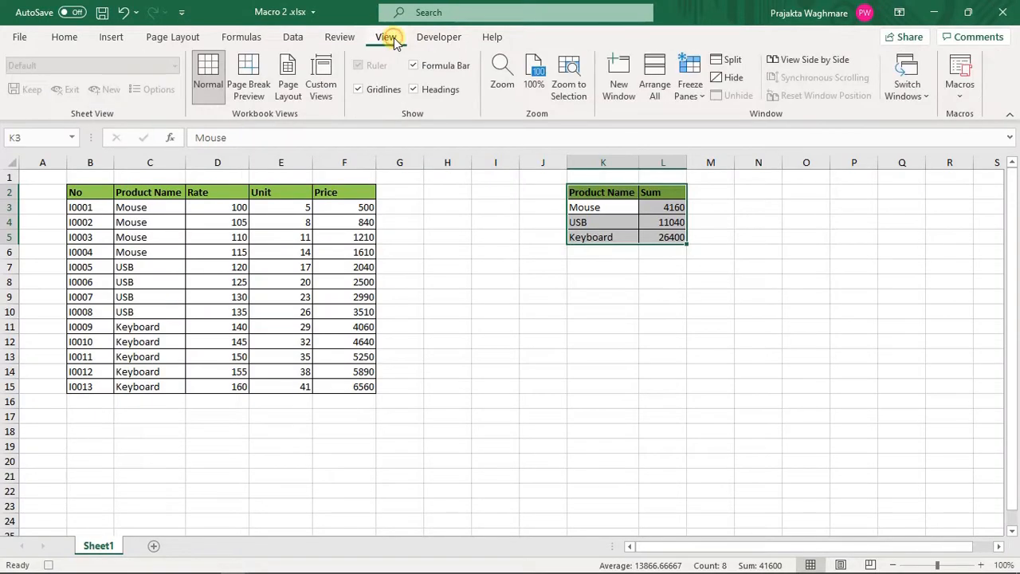
left_click(959, 97)
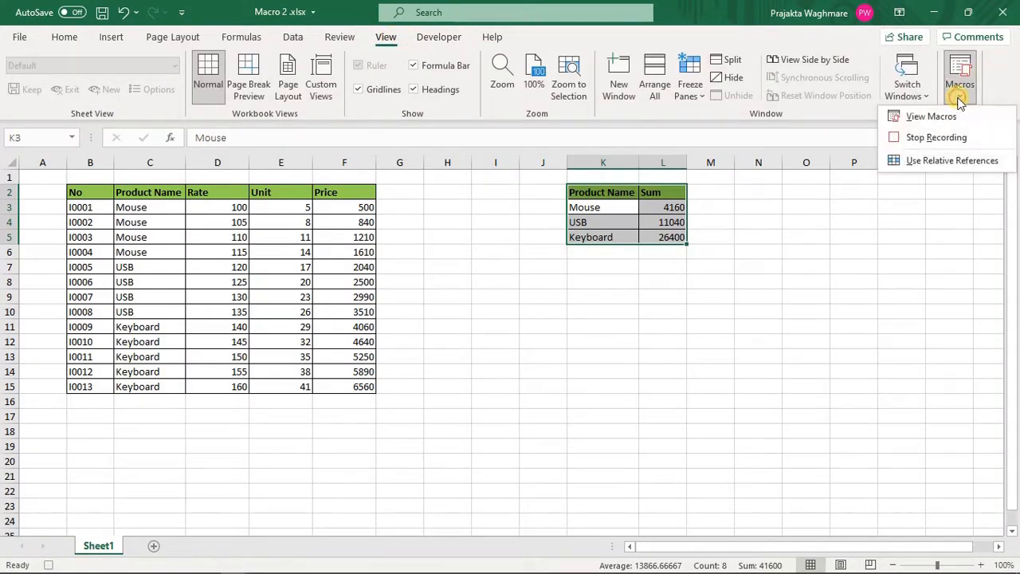
left_click(959, 140)
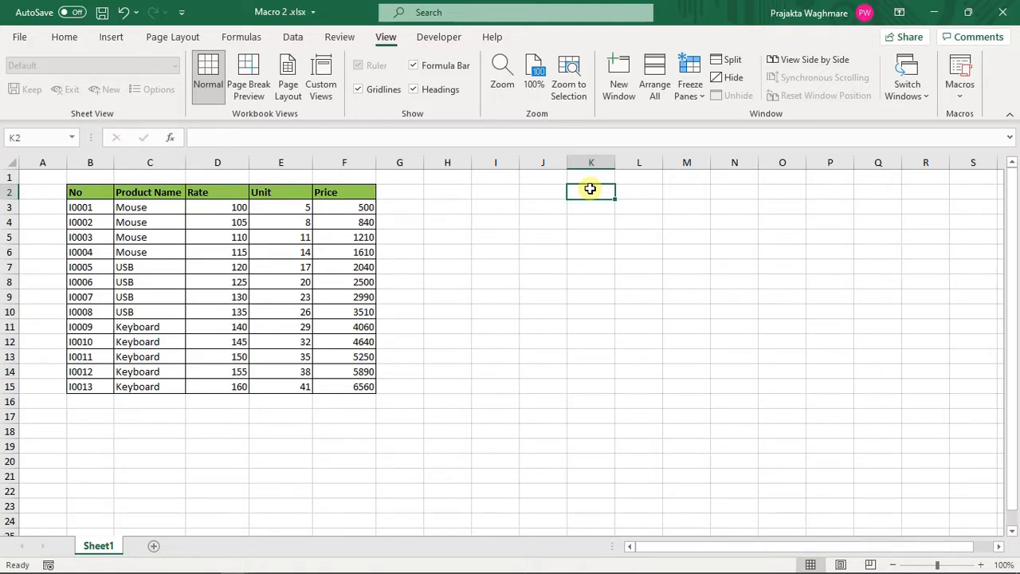
key("ctrl+m")
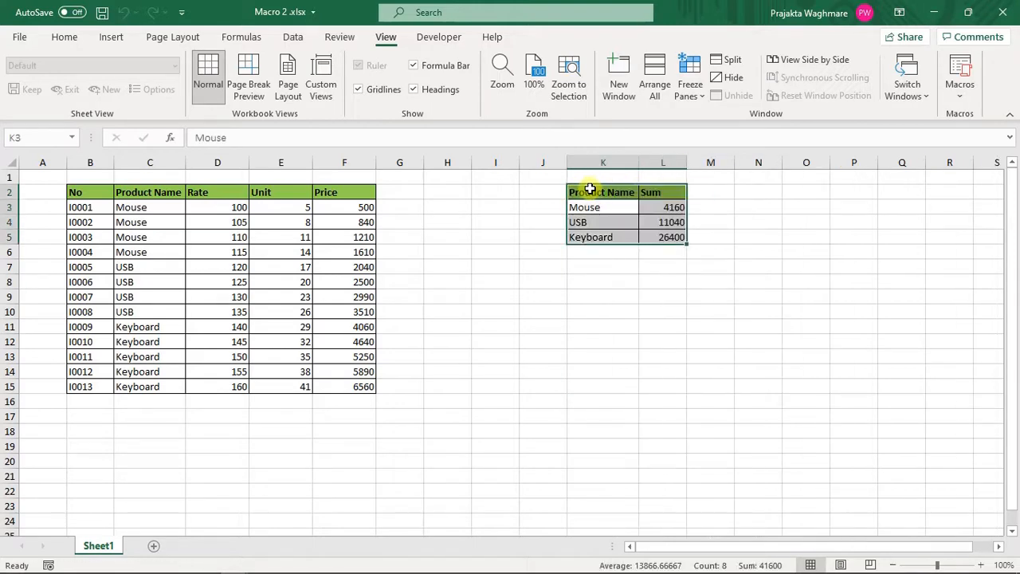
left_click(602, 267)
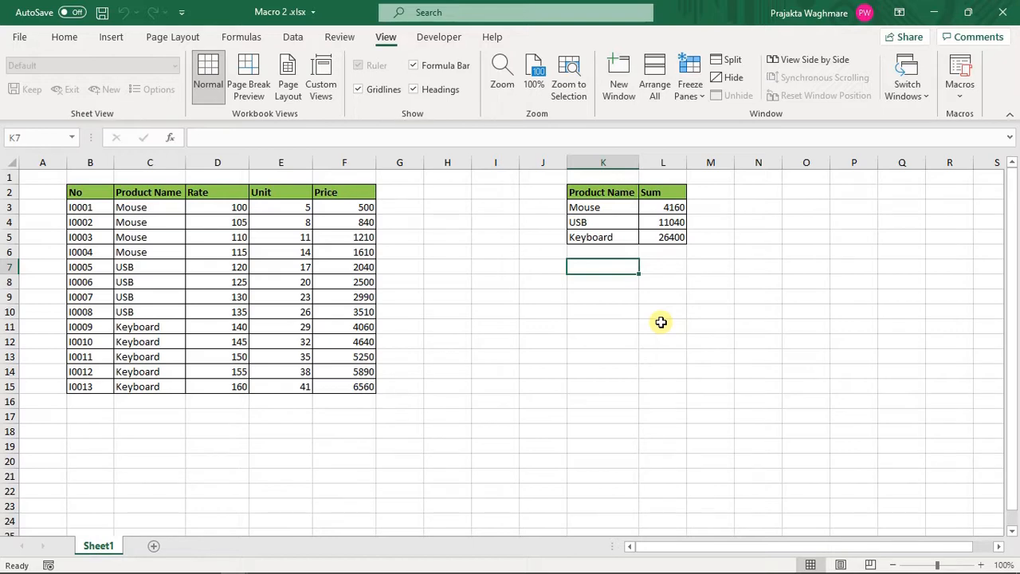
Step: Save the workbook as Macro 2 in the Macro folder, using the Excel Macro-Enabled Workbook (*.xlsm) format
left_click(19, 35)
left_click(59, 242)
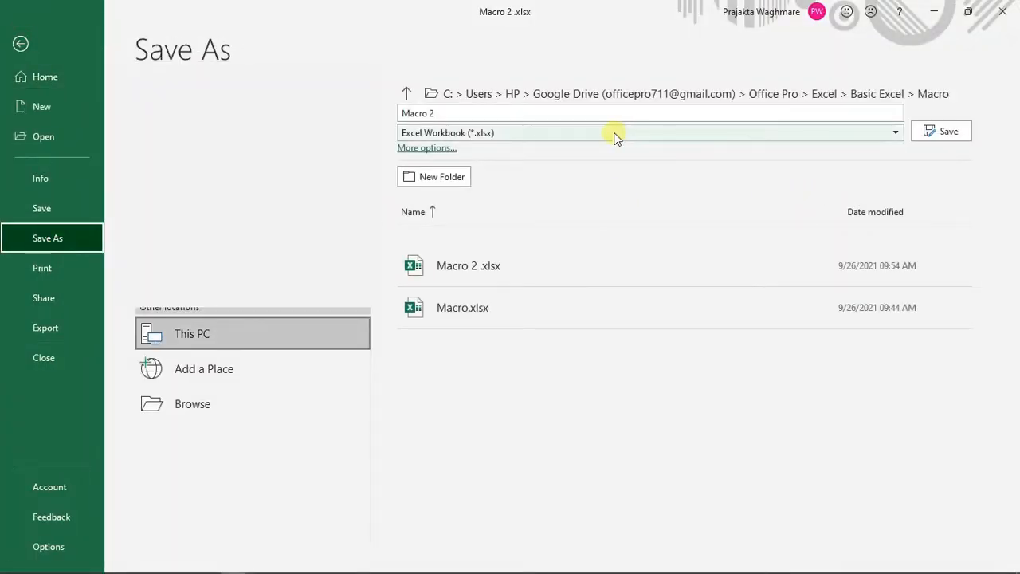
left_click(614, 134)
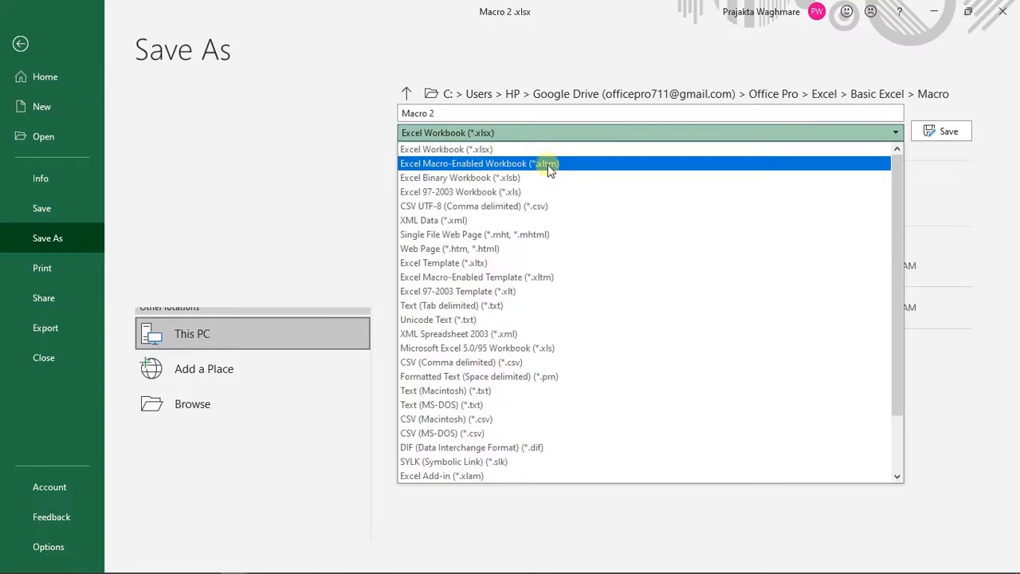
left_click(549, 165)
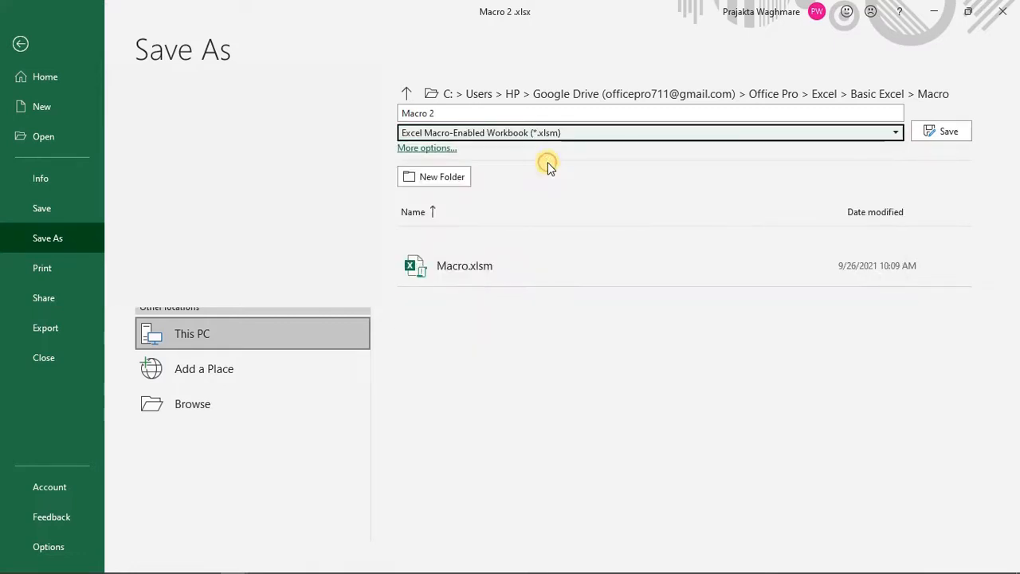
left_click(948, 131)
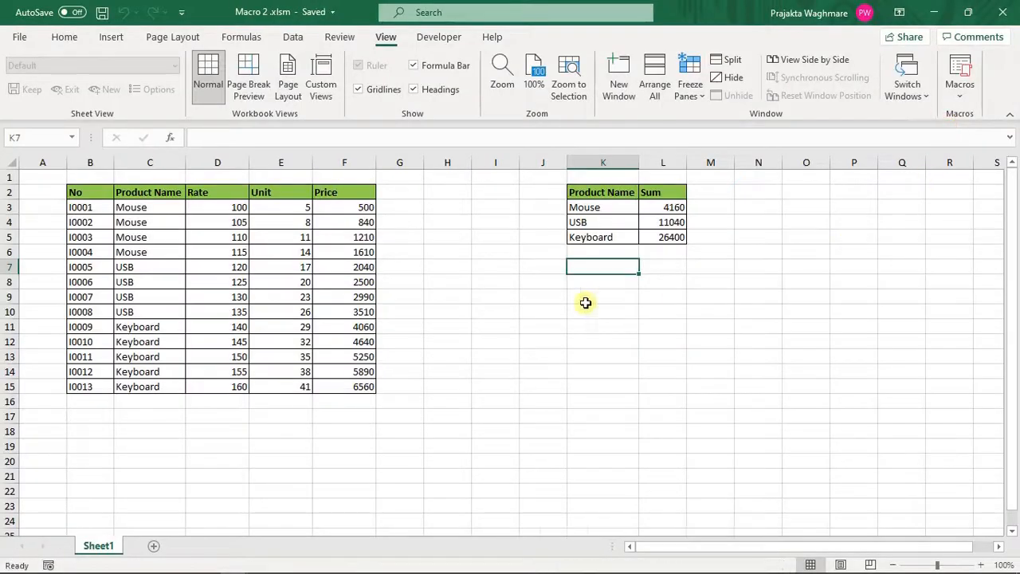